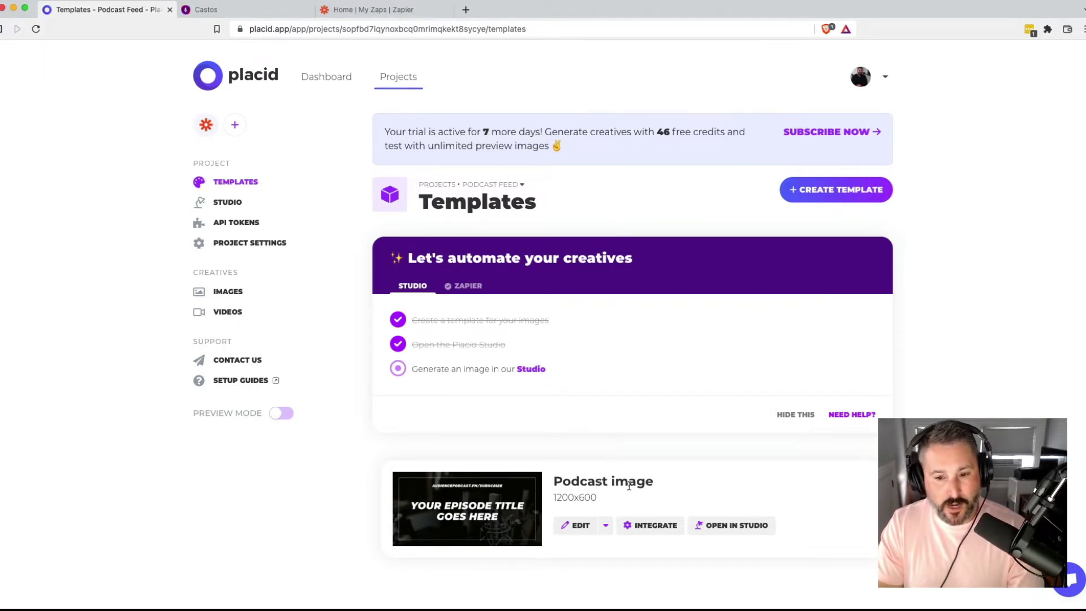
- Open the 1200×600 Podcast image template in Placid's editor from the Templates page
left_click(576, 525)
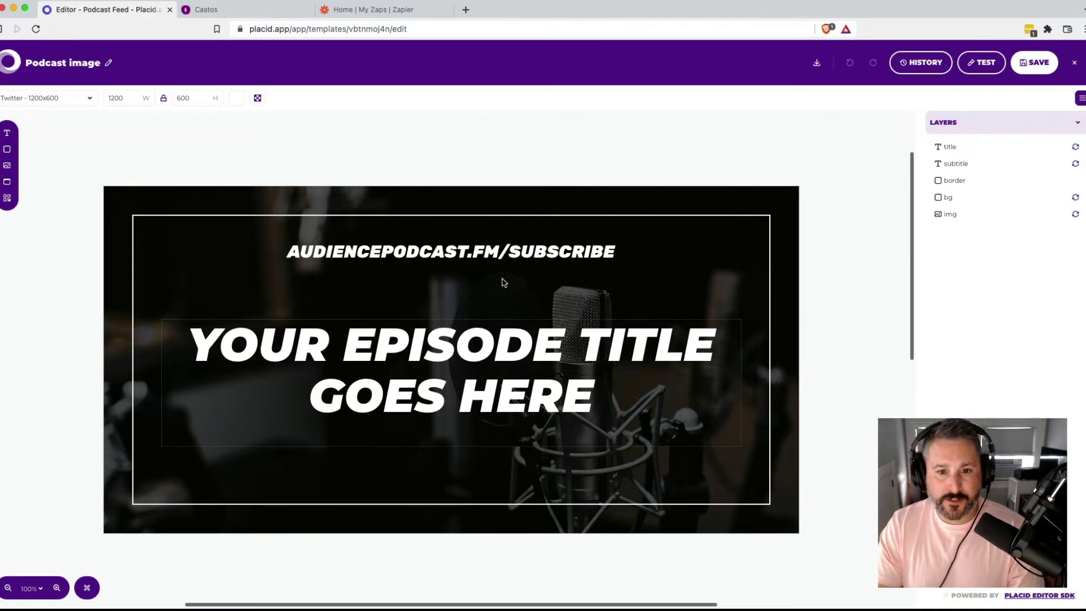
- Inspect the subtitle, title and border layers, then close the editor back to Templates
left_click(509, 253)
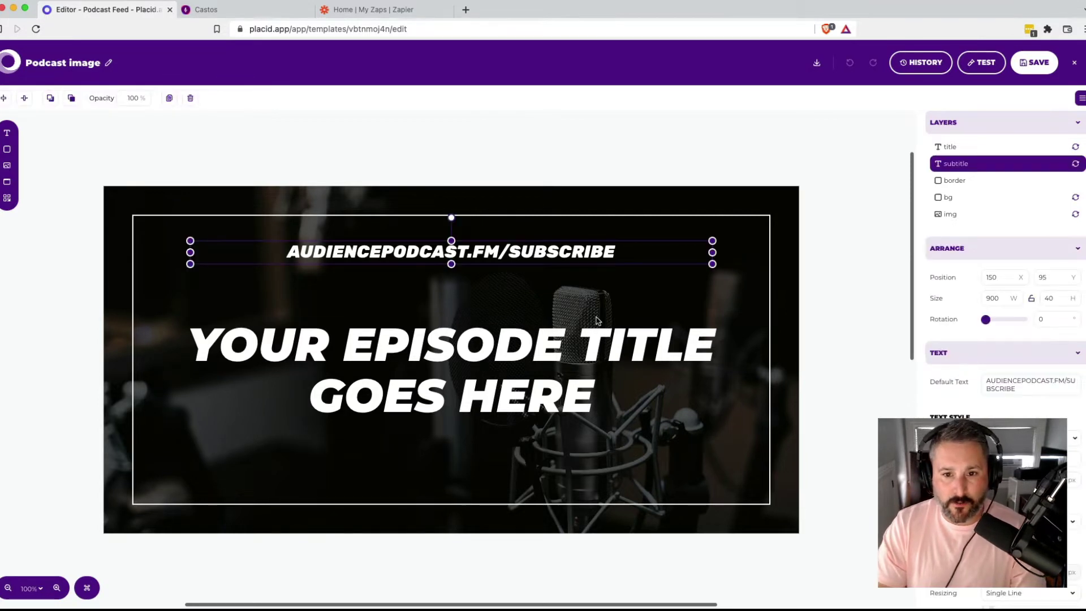
left_click(607, 360)
left_click(615, 259)
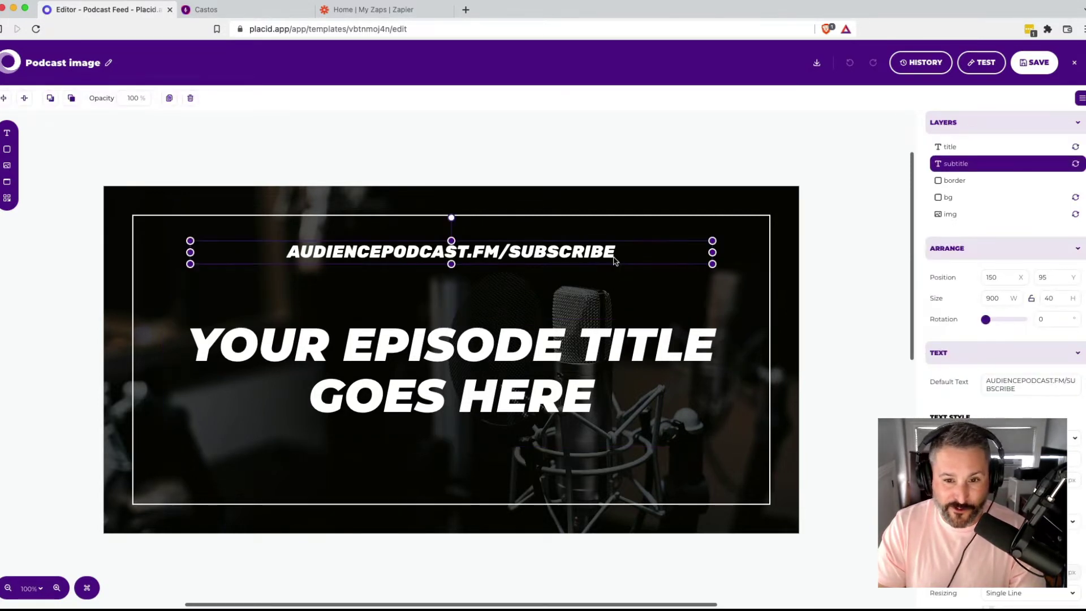
left_click(604, 355)
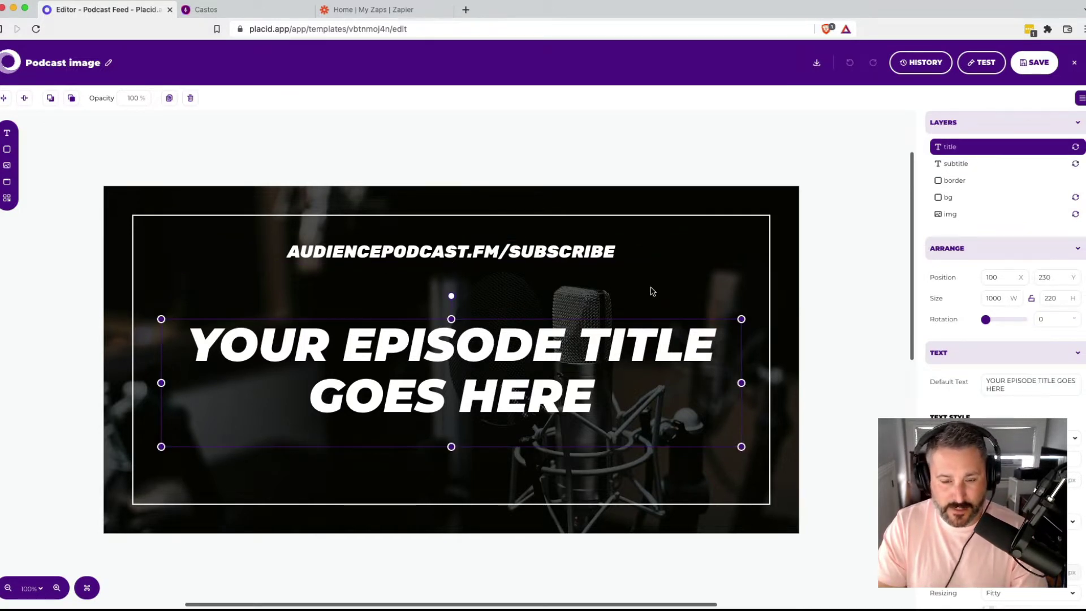
left_click(610, 292)
left_click(636, 163)
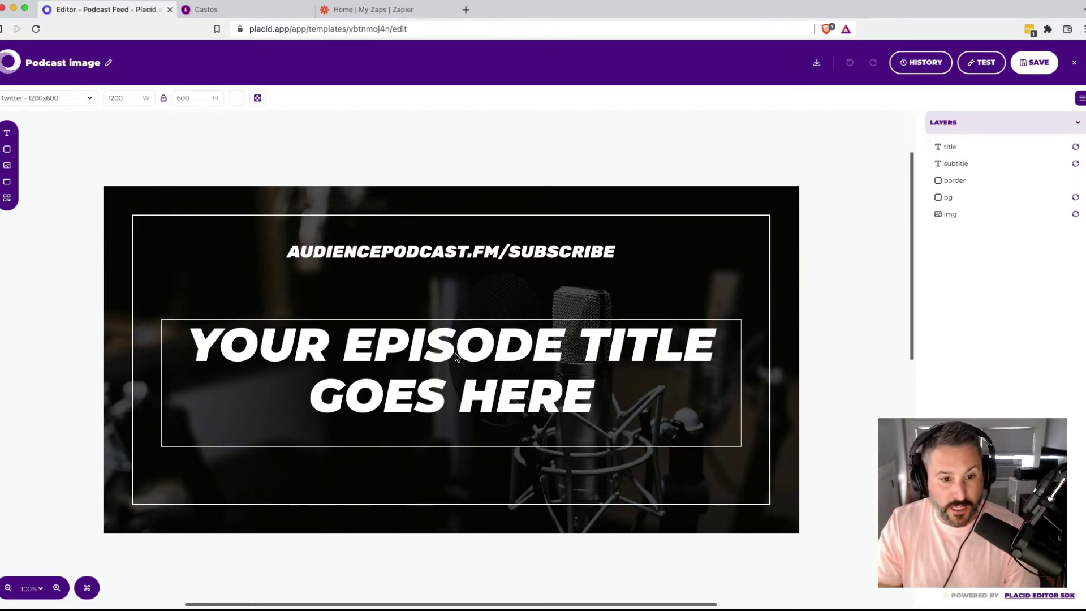
left_click(434, 362)
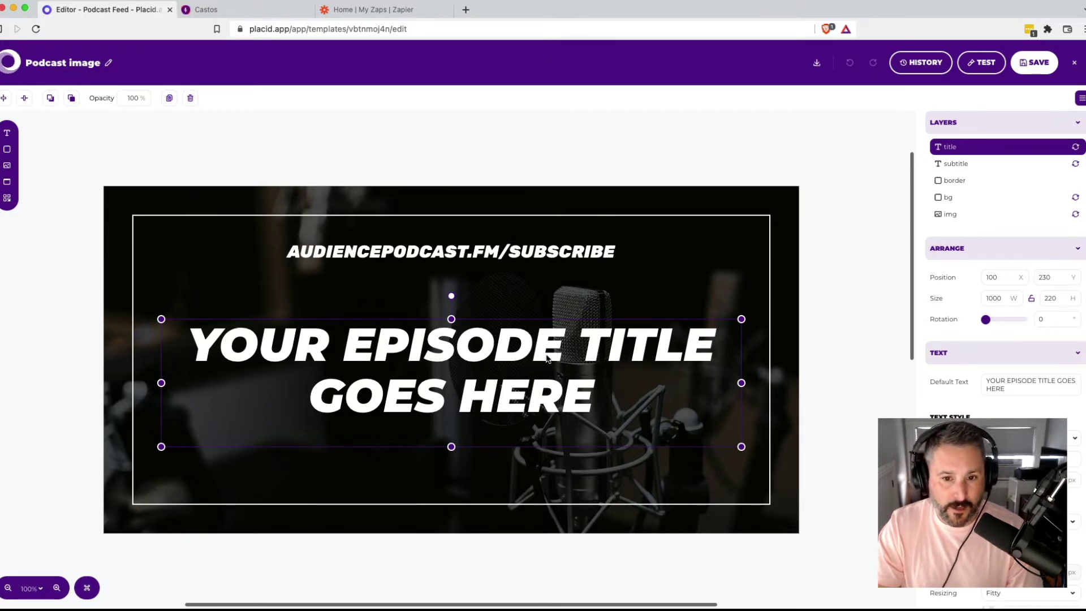
left_click(1073, 67)
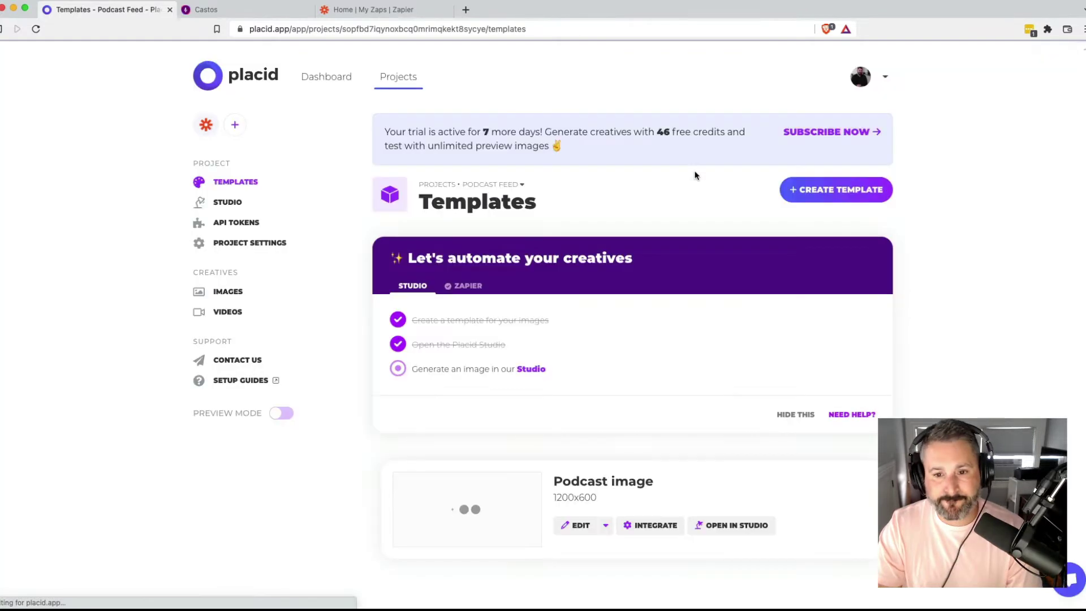
- Copy the Castos Public Podcast RSS Feed URL from the Distribution section
left_click(268, 18)
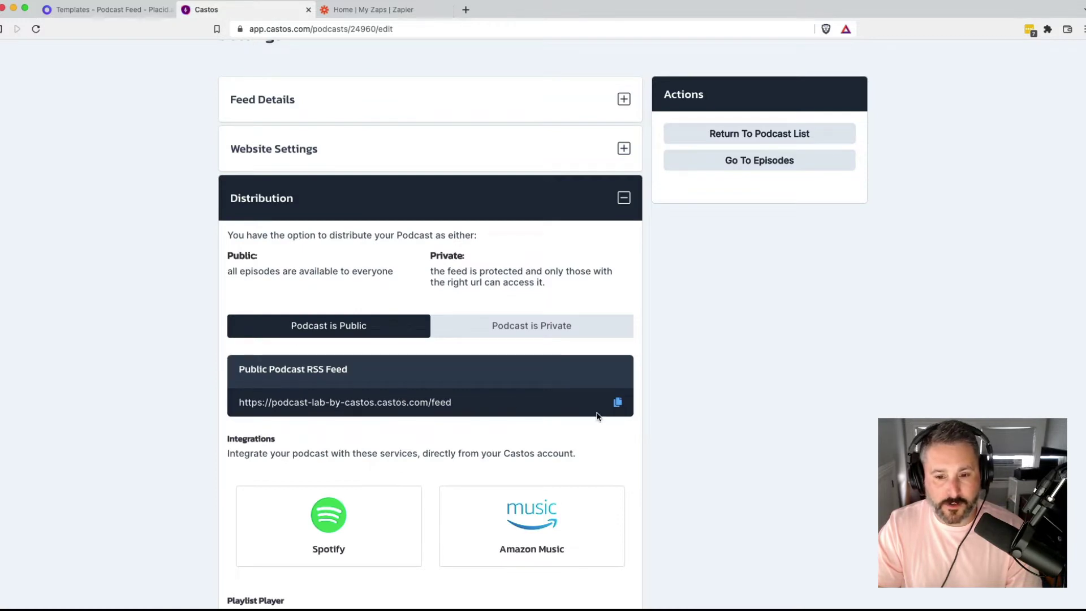
left_click(618, 403)
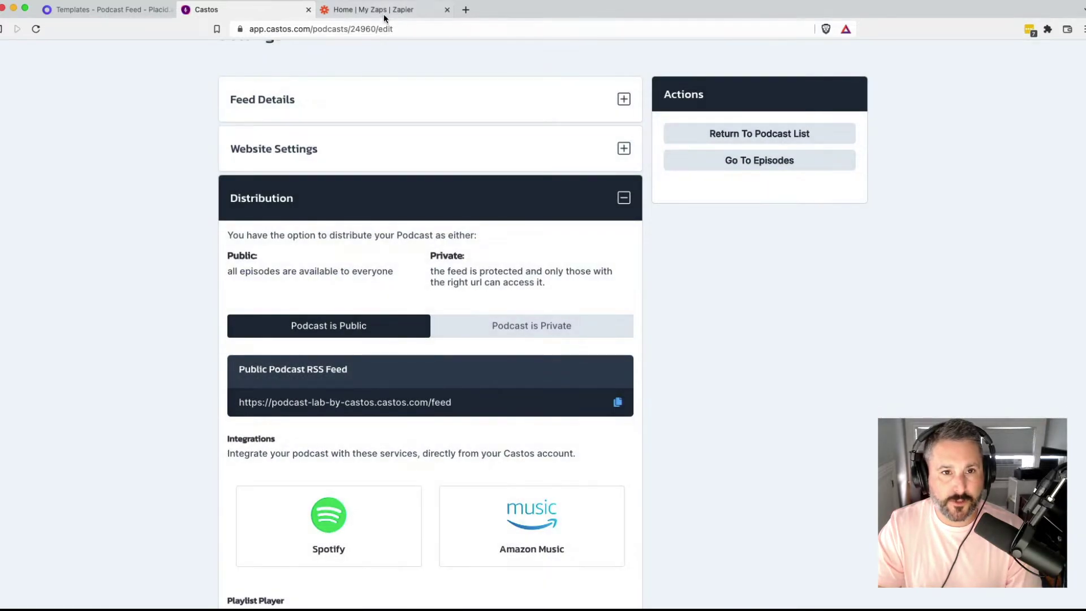
- Start a new zap triggered by RSS by Zapier's New Item in Feed event
left_click(384, 10)
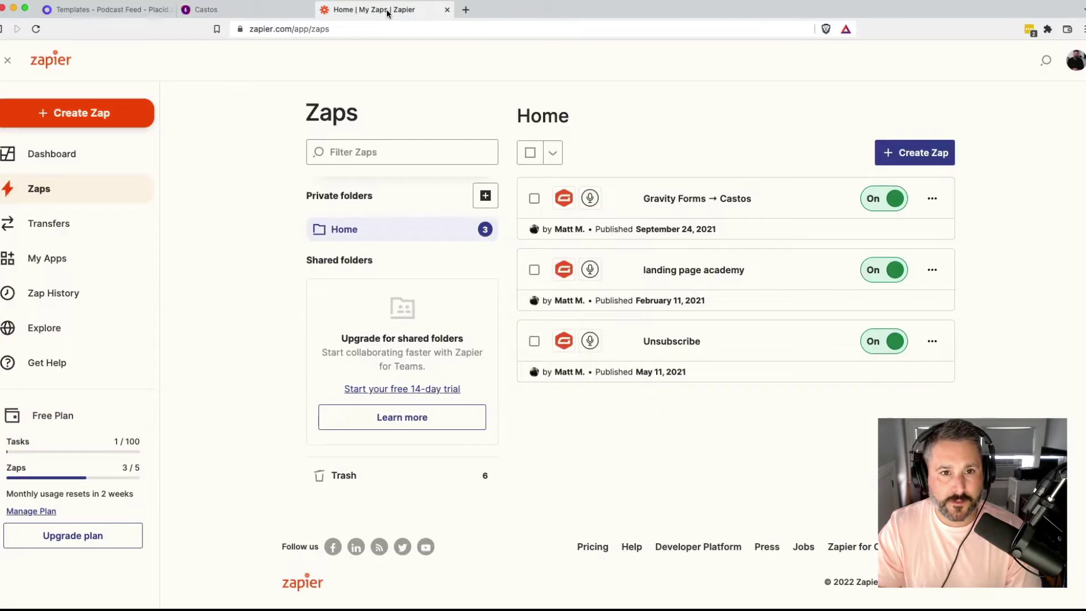
left_click(916, 153)
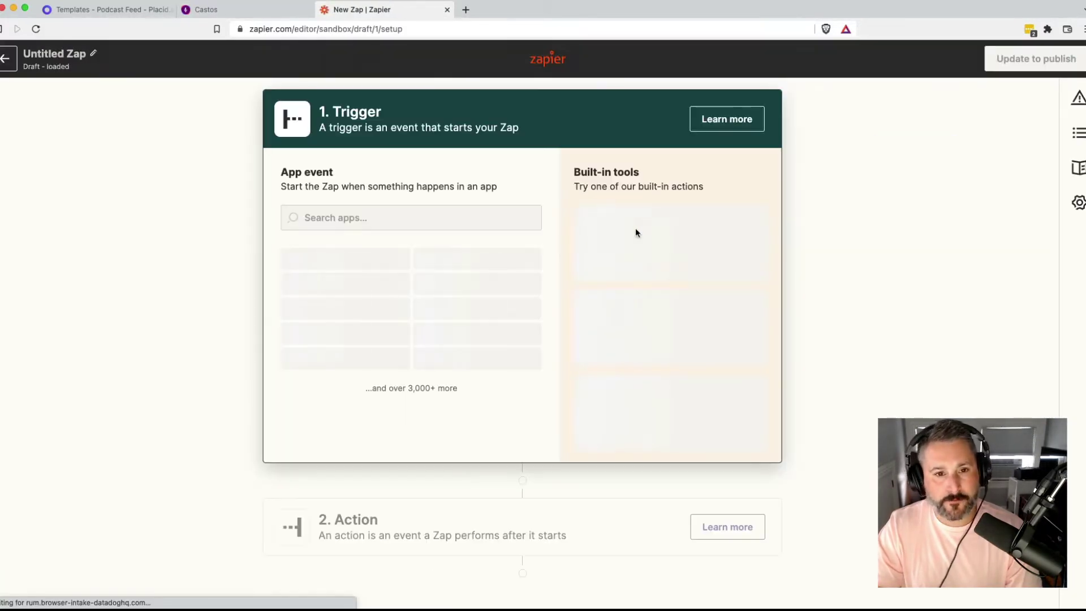
left_click(623, 238)
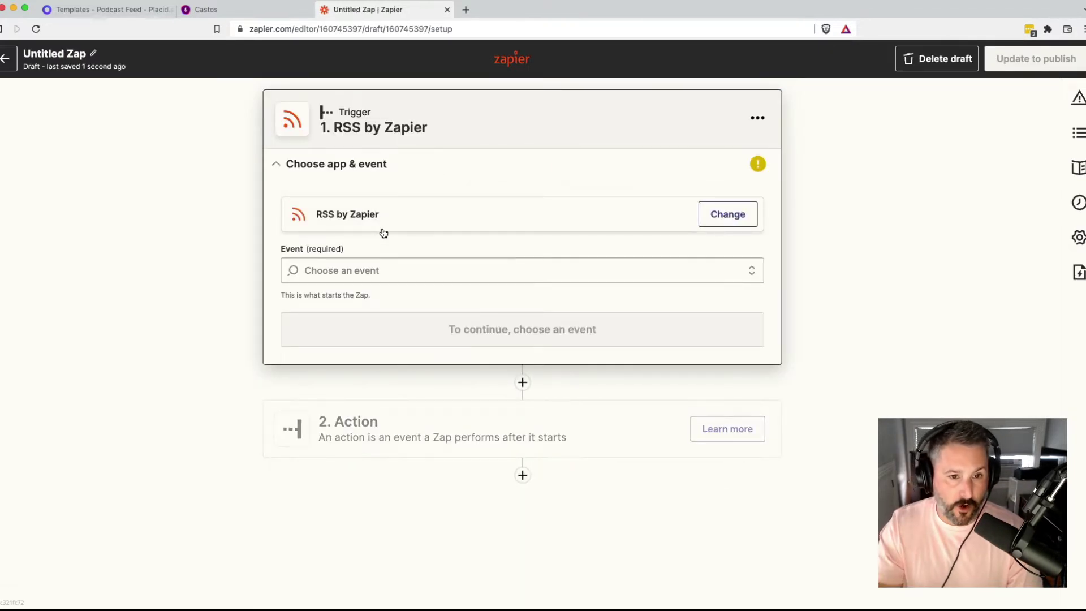
left_click(468, 277)
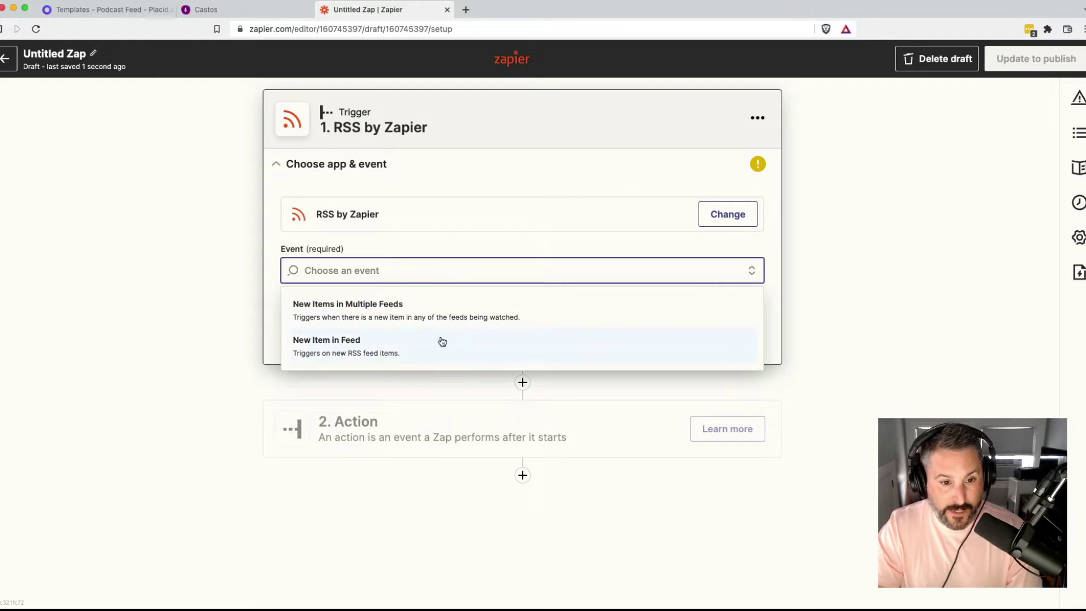
left_click(441, 346)
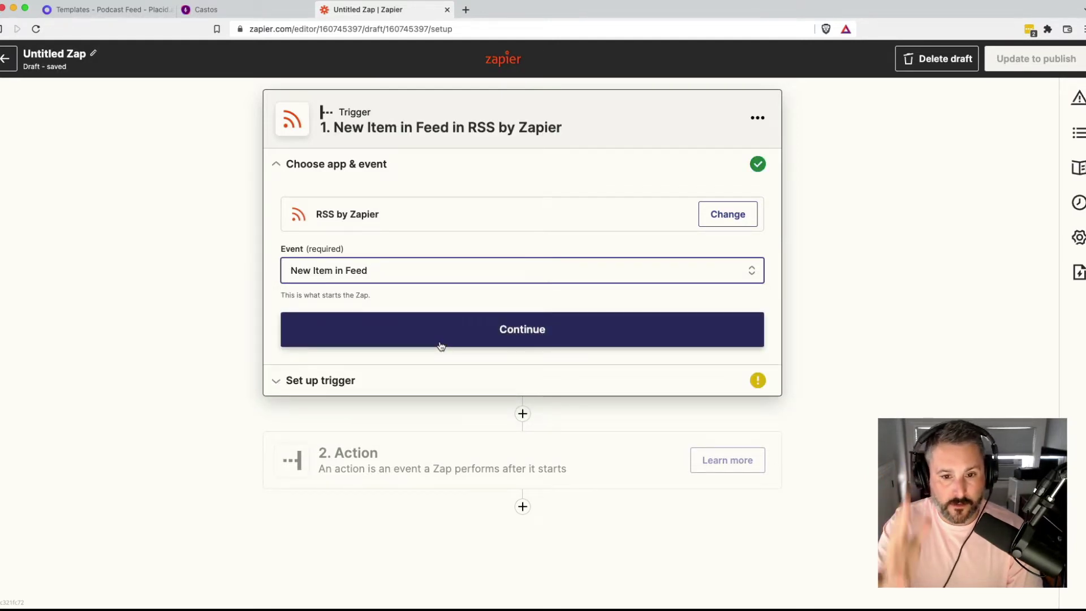
left_click(447, 345)
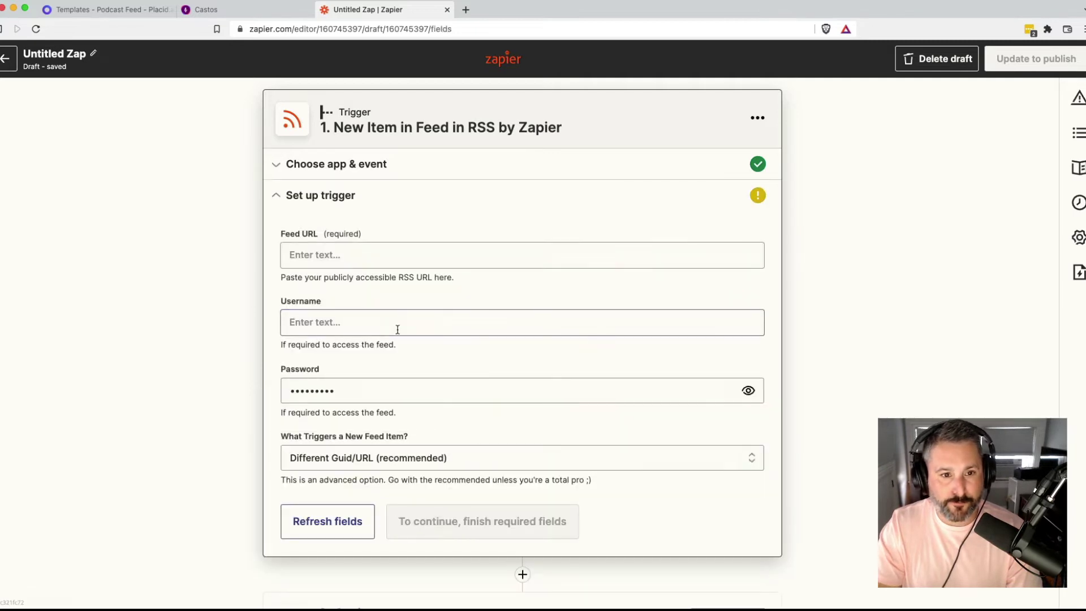
- Paste the Castos feed URL as the Feed URL and test the trigger successfully
left_click(396, 249)
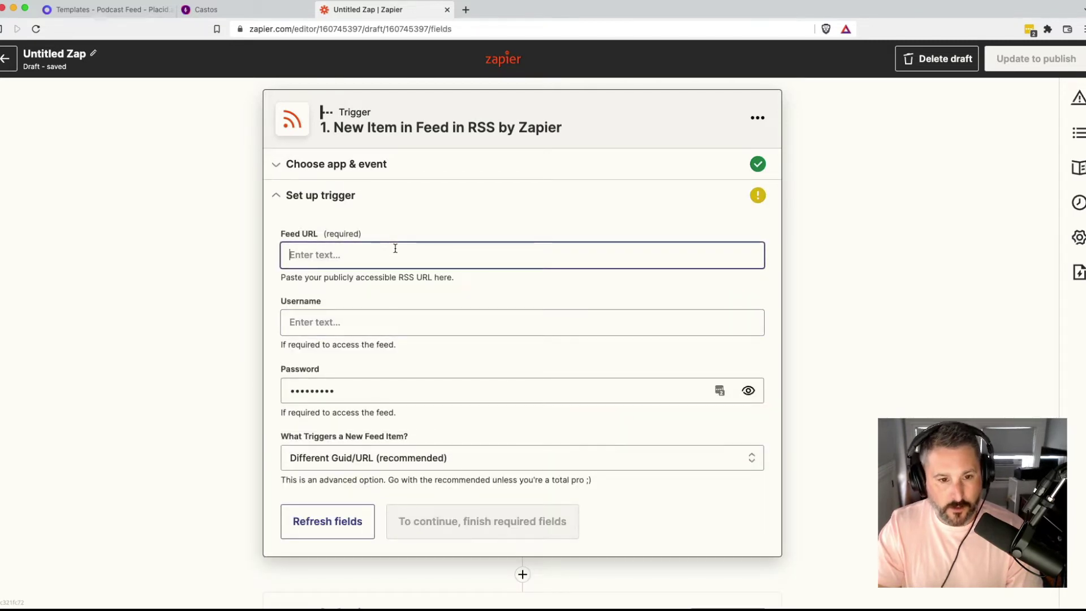
key("super+v")
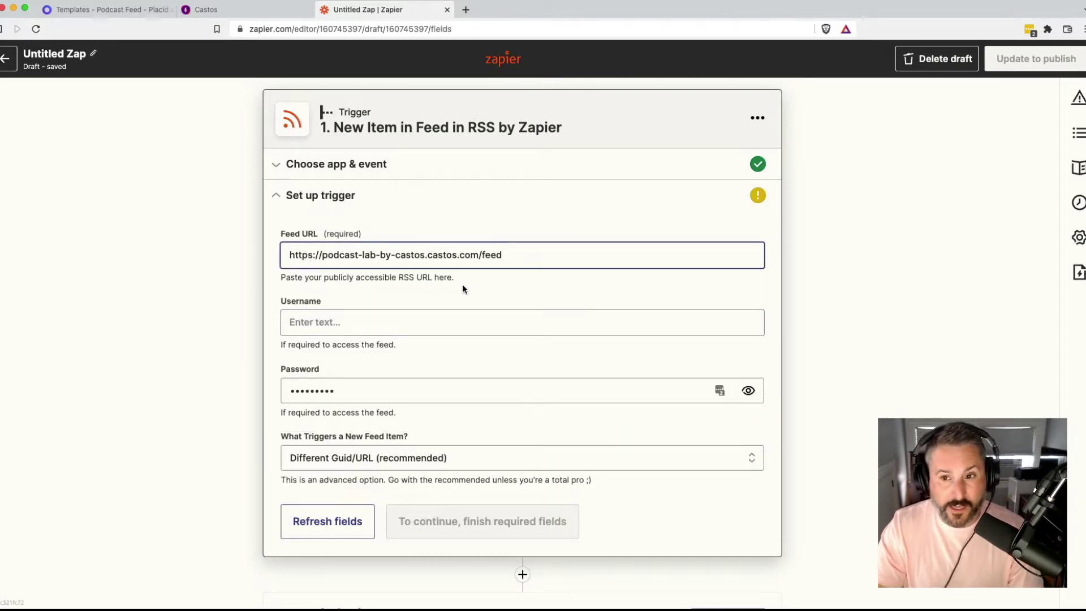
left_click(327, 538)
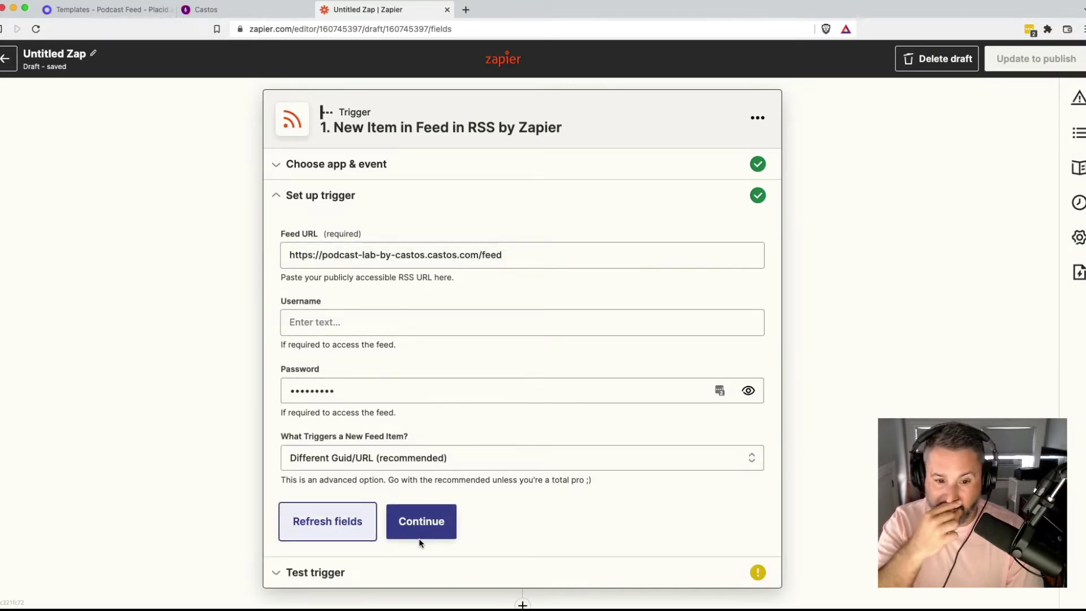
left_click(419, 529)
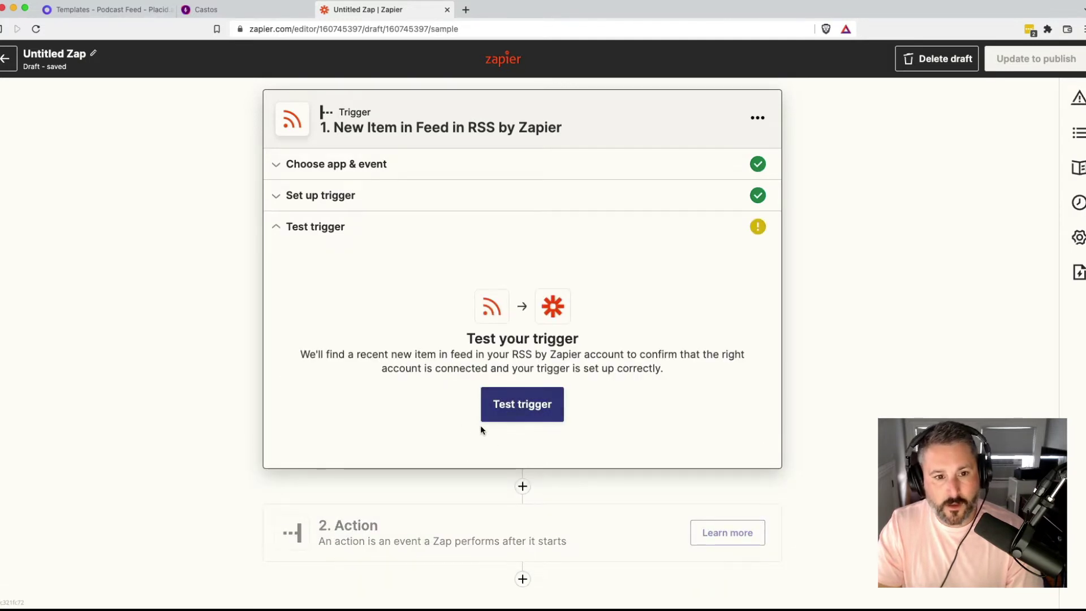
left_click(511, 405)
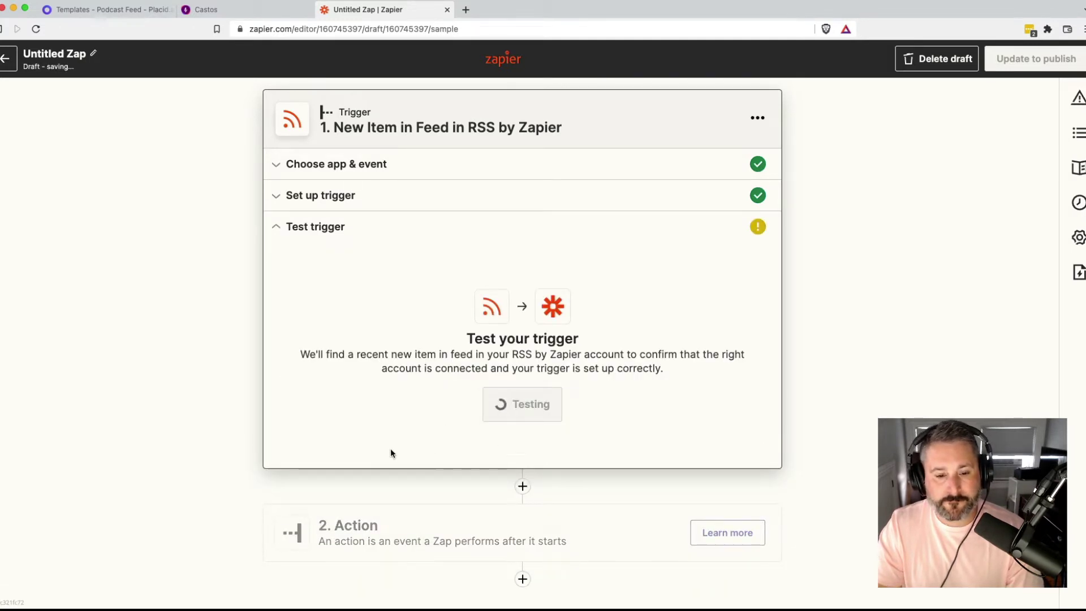
scroll(438, 444, "down", 5)
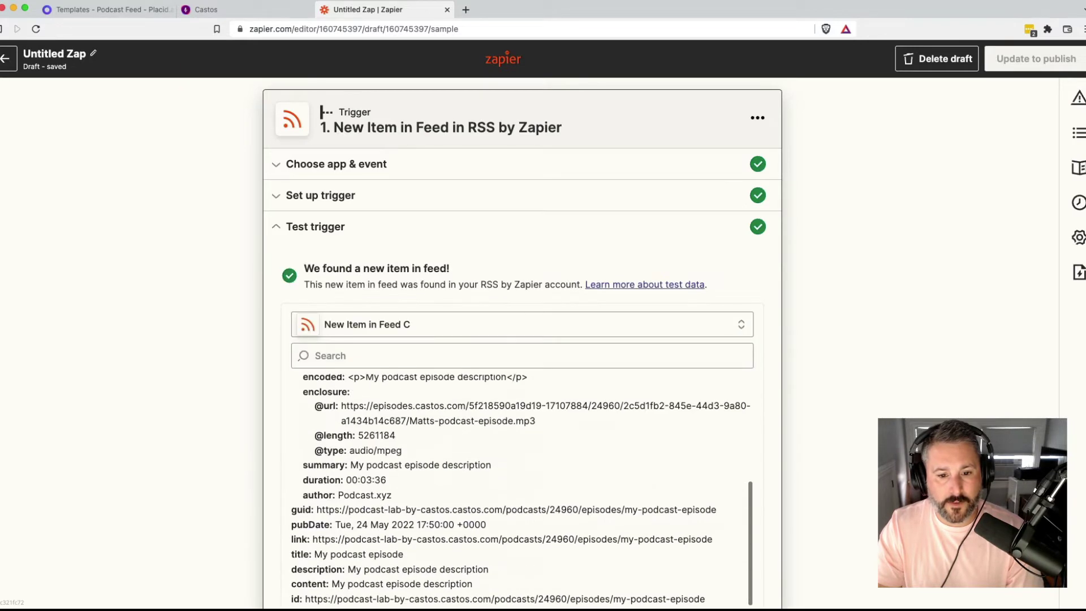
scroll(259, 387, "down", 5)
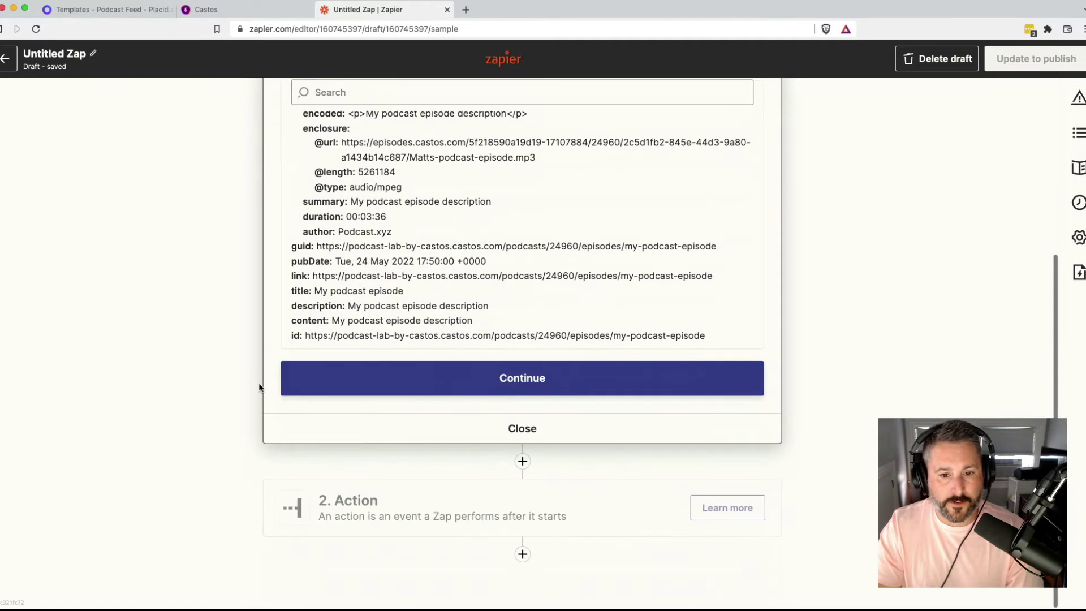
left_click(487, 380)
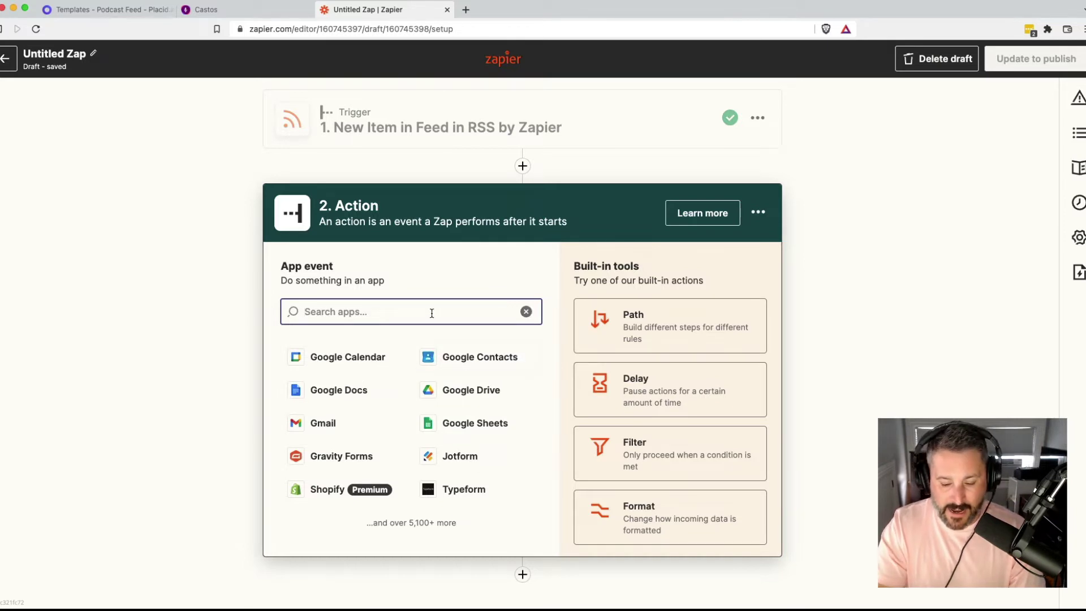
- Set the action to Placid's Create Image event
type("placid")
left_click(354, 353)
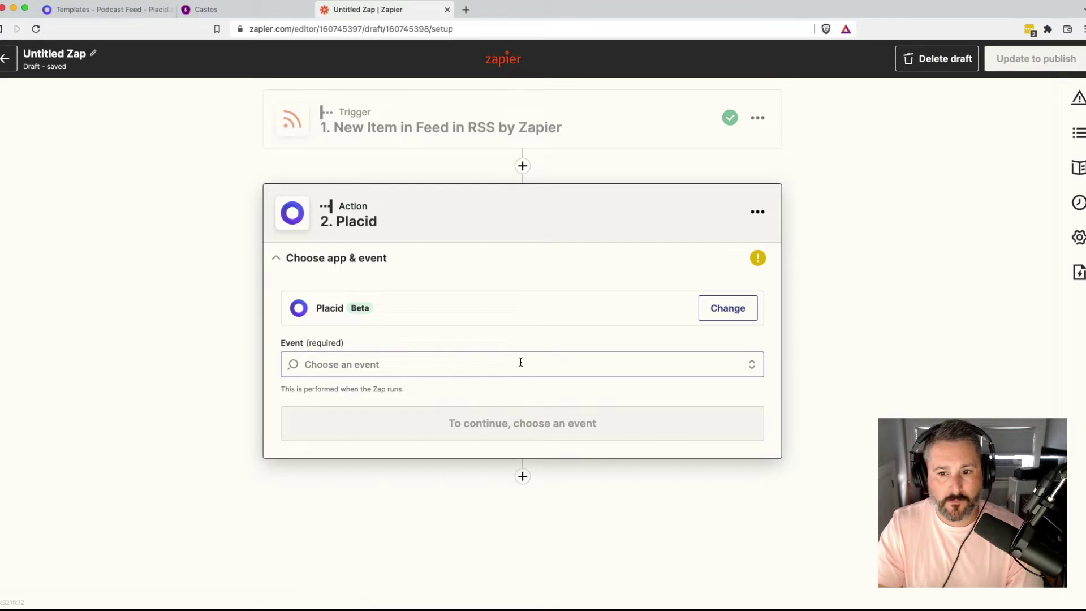
left_click(568, 362)
left_click(455, 412)
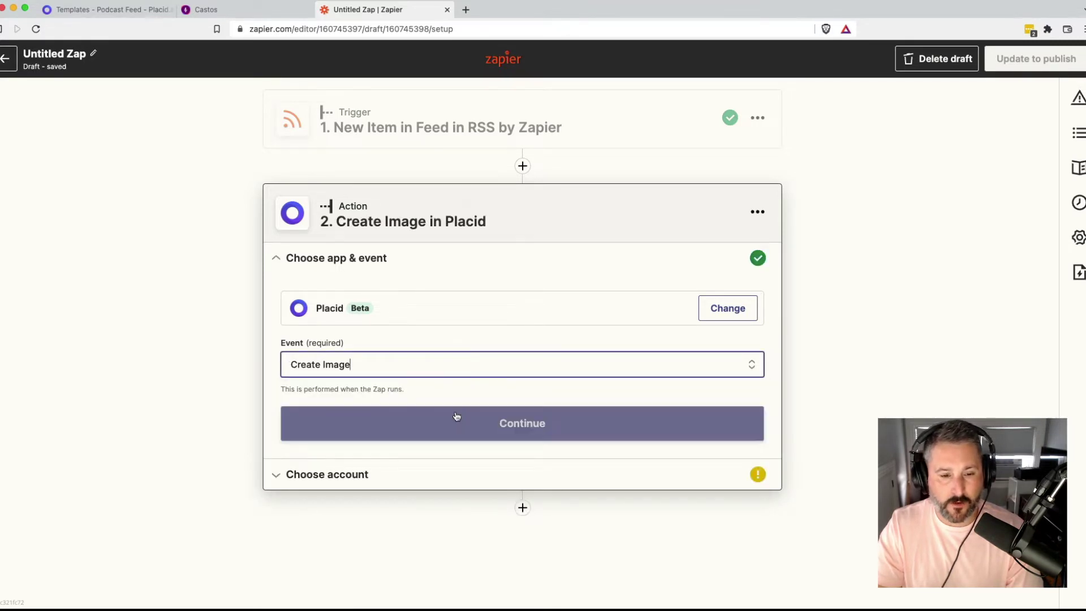
left_click(462, 423)
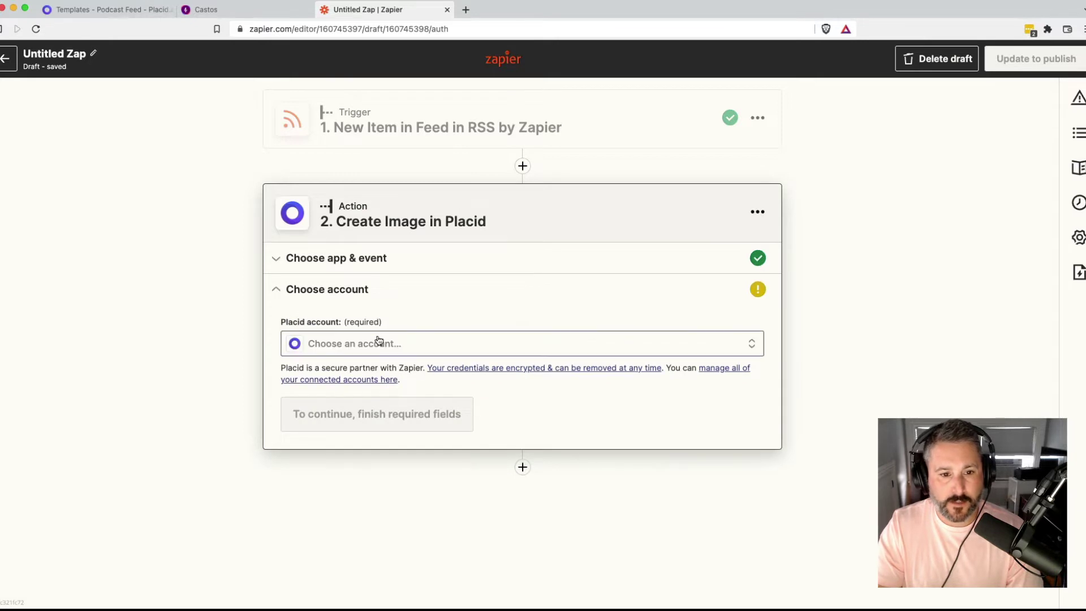
- Connect the Placid Podcast Feed account and select the Podcast image template
left_click(377, 341)
left_click(355, 446)
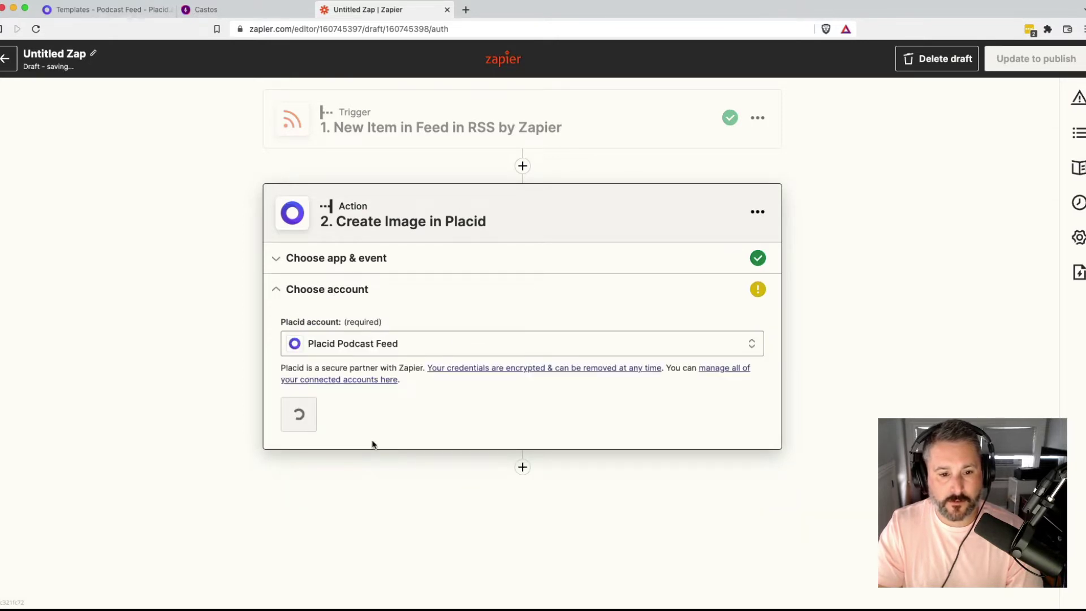
left_click(327, 423)
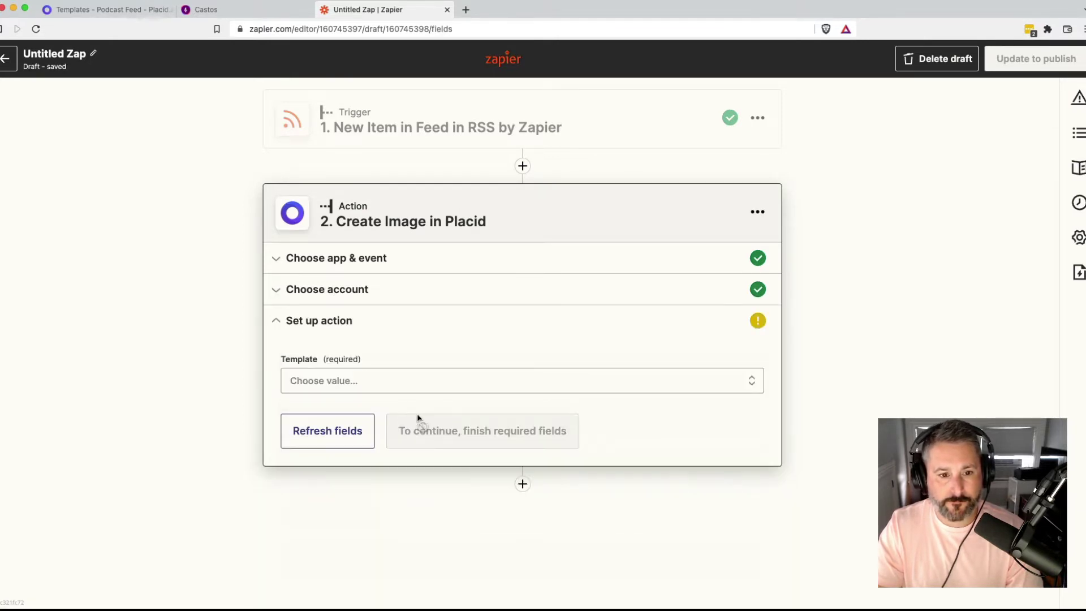
left_click(431, 383)
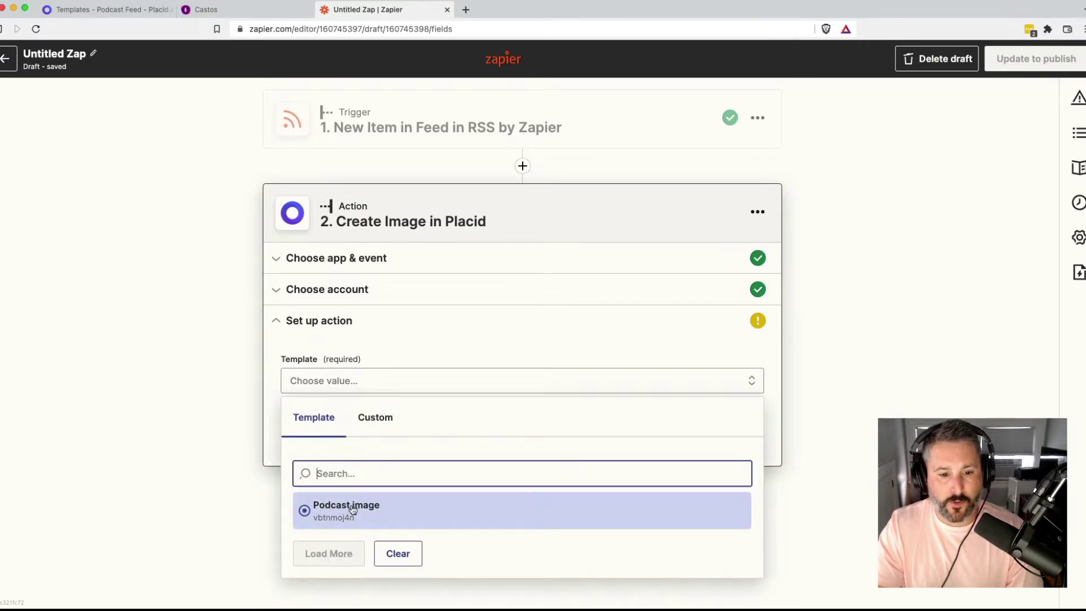
left_click(351, 509)
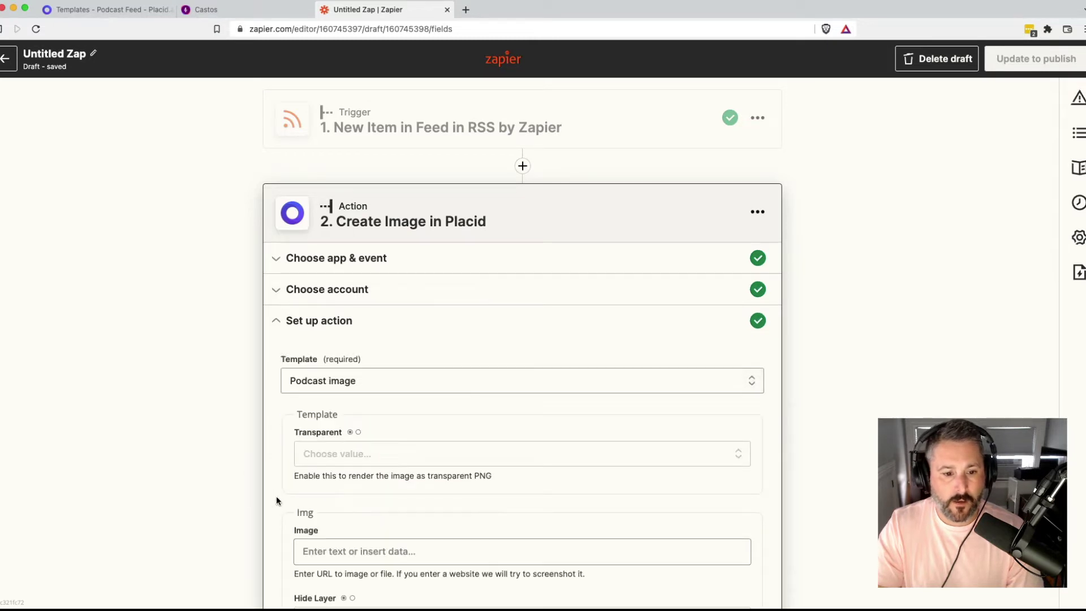
scroll(276, 497, "down", 1)
scroll(276, 500, "down", 2)
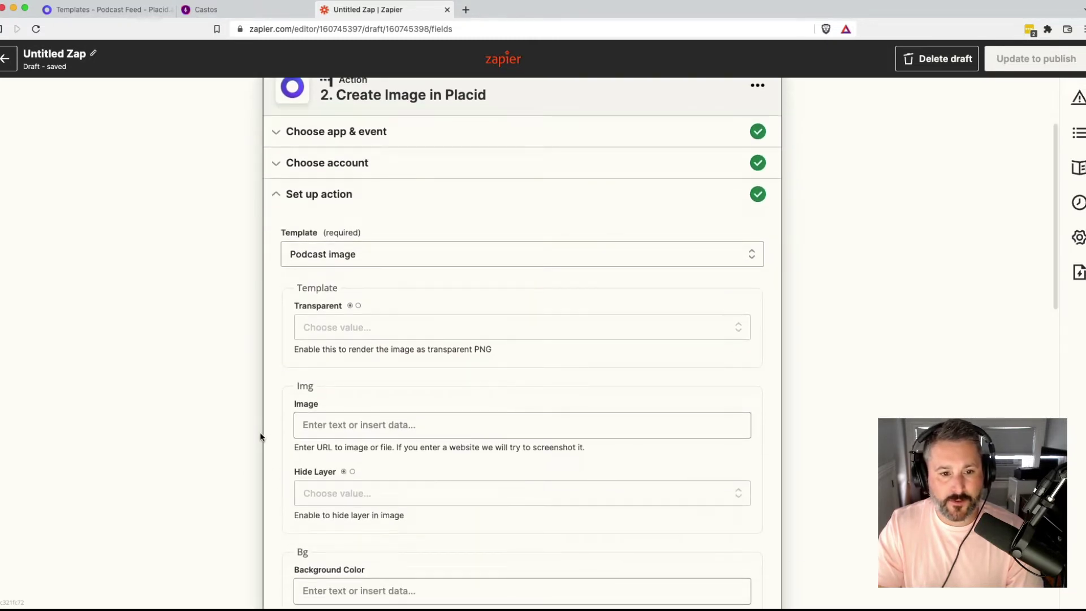
scroll(260, 437, "down", 2)
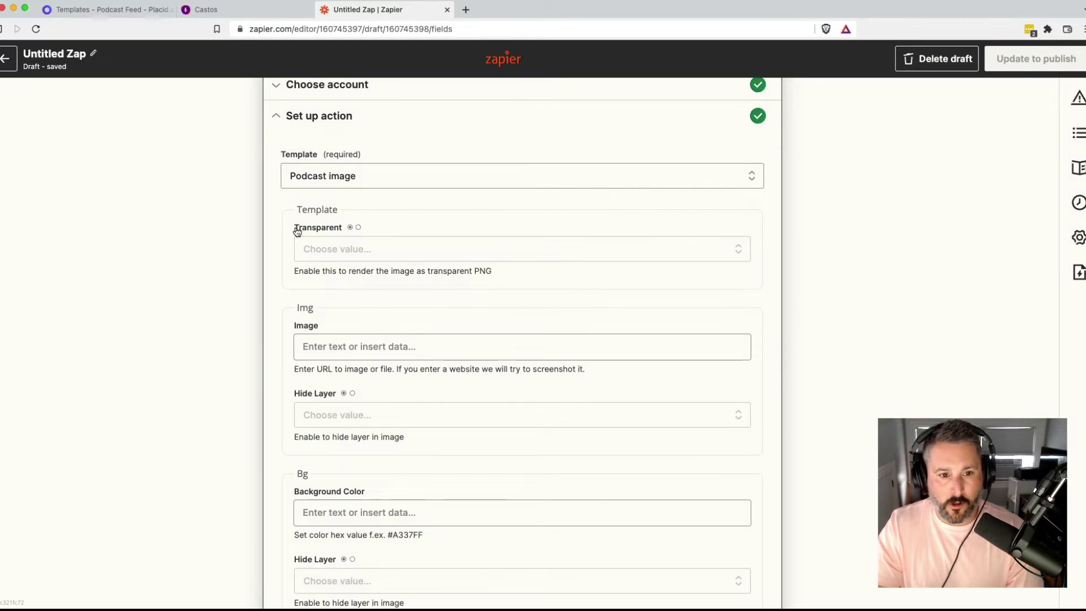
scroll(348, 496, "down", 8)
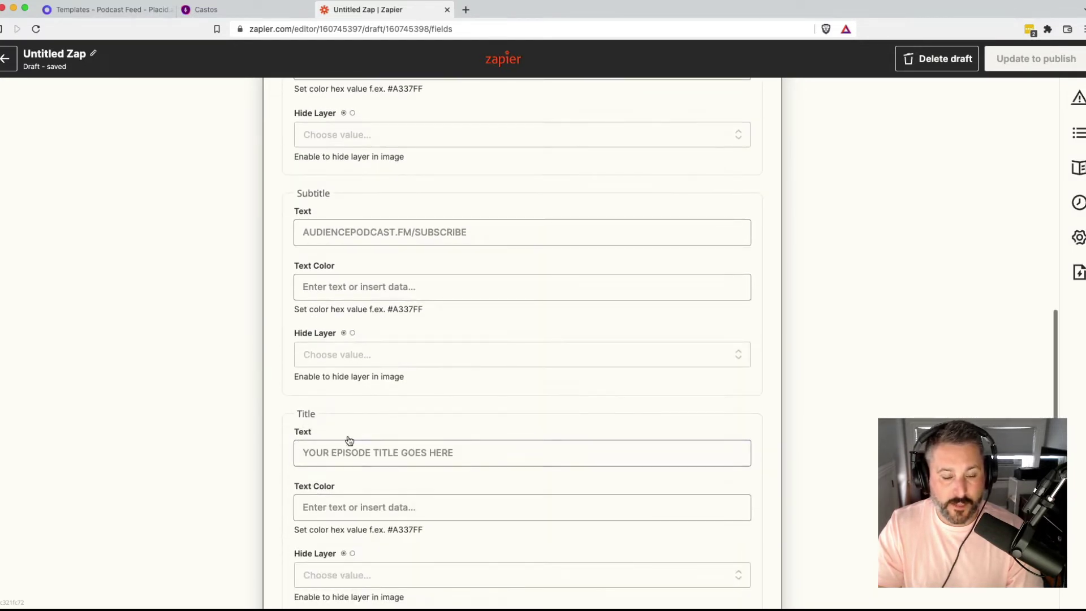
scroll(365, 504, "down", 1)
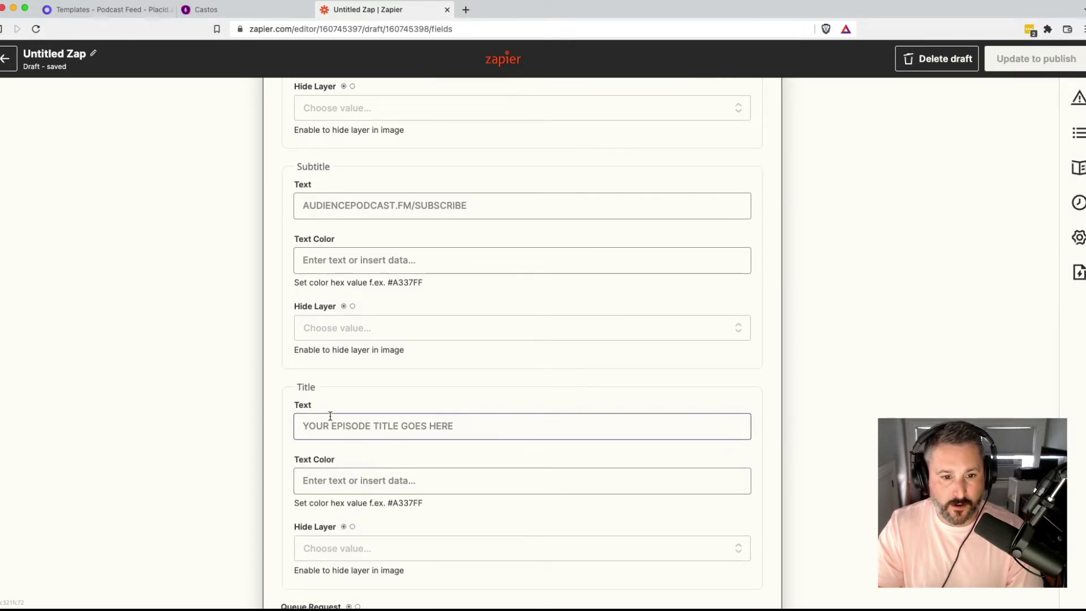
scroll(301, 447, "down", 2)
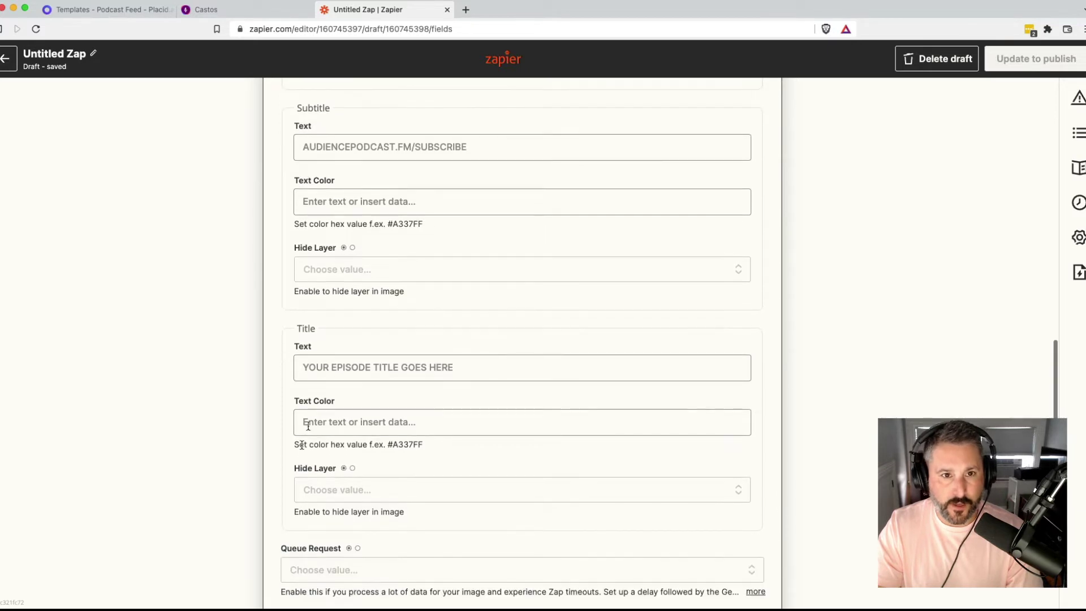
left_click(85, 10)
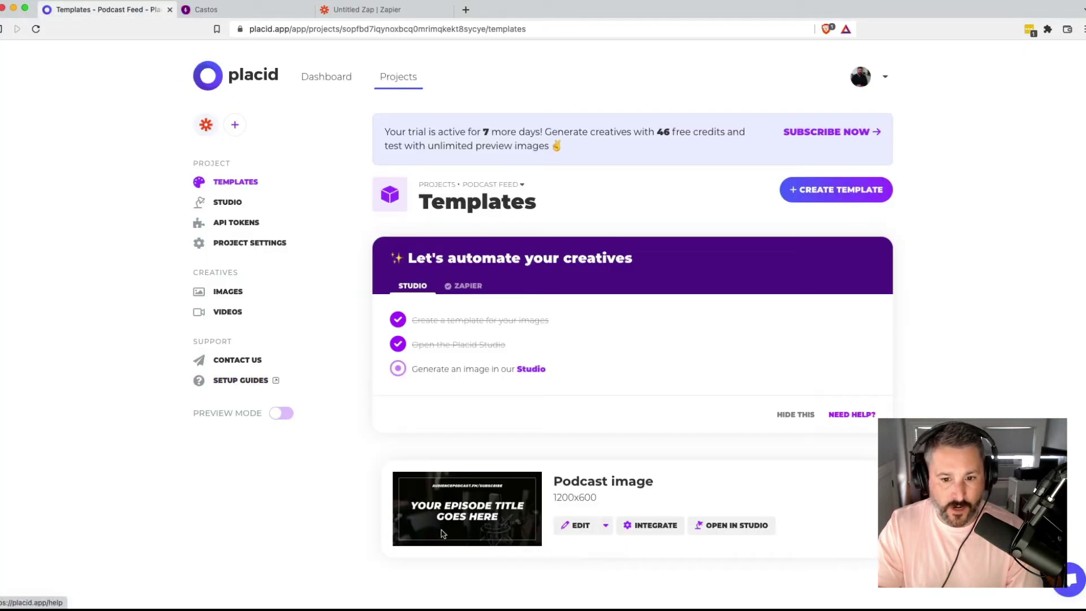
- Check the thumbnail's title placeholder, then bring up insertable data for Zapier's Title Text
scroll(469, 521, "up", 3)
scroll(469, 521, "up", 2)
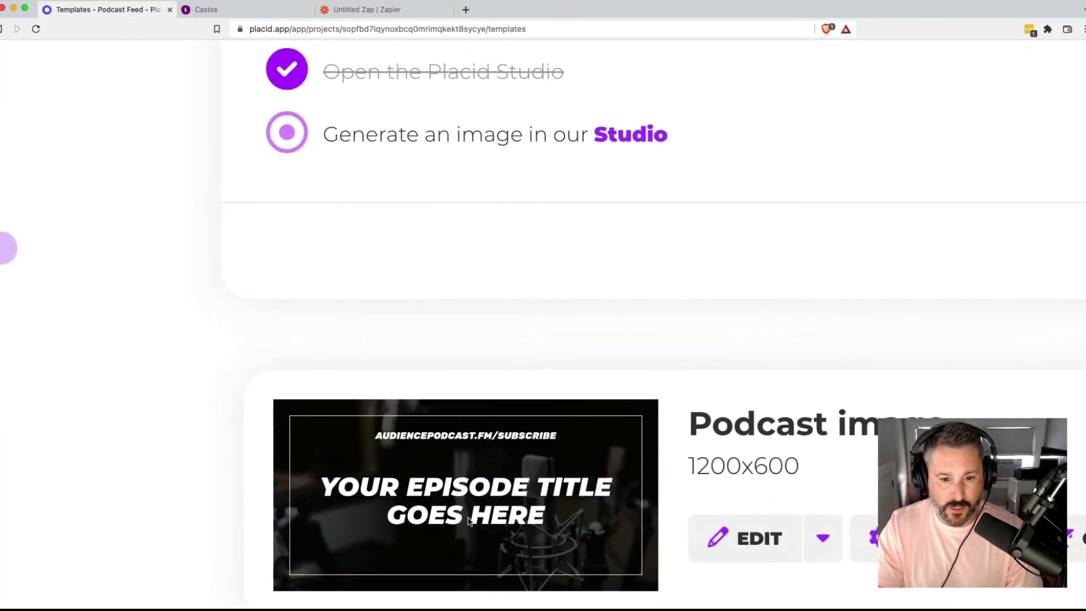
scroll(573, 516, "down", 5)
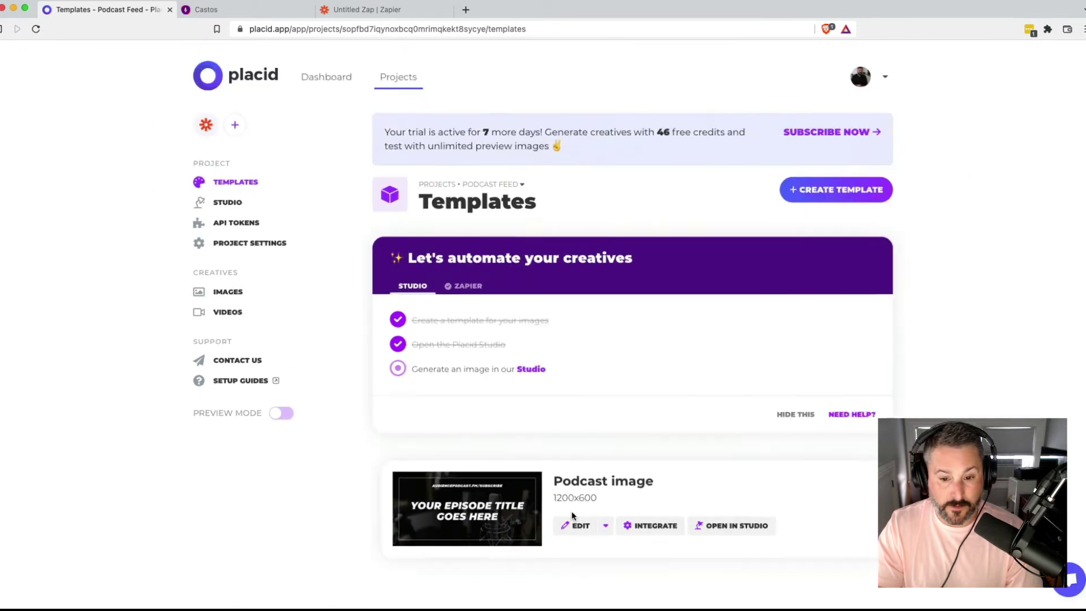
left_click(378, 11)
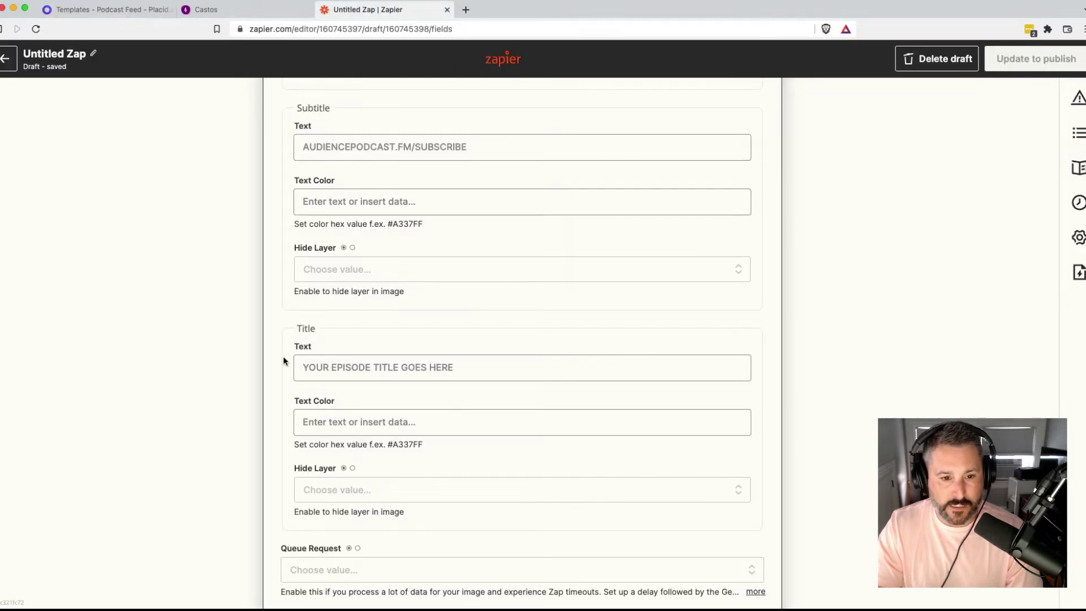
left_click(340, 378)
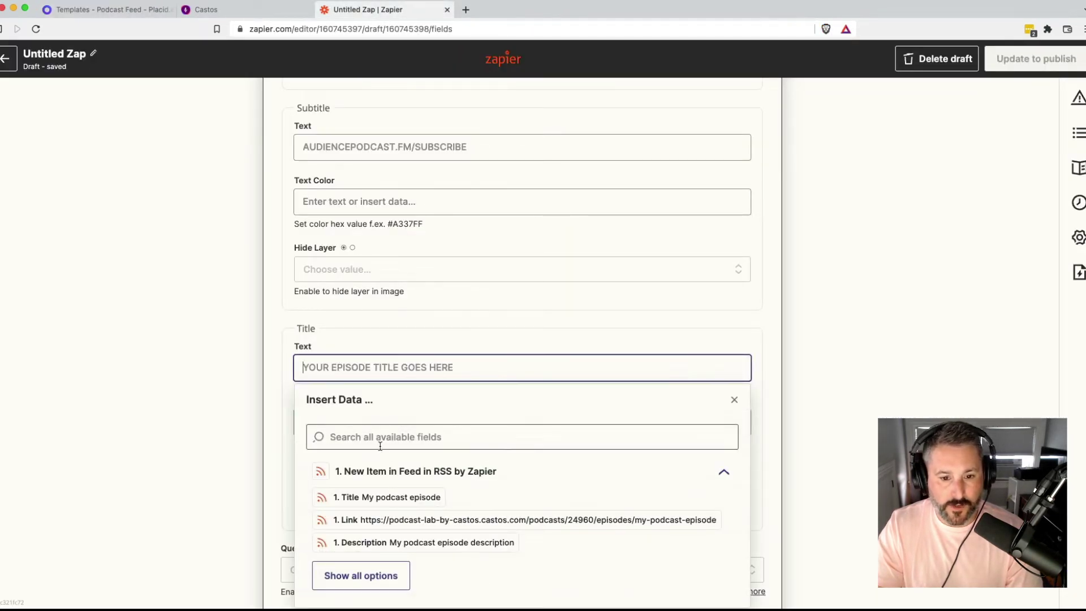
- Map the RSS item's '1. Title' (sample 'My podcast episode') into the Title Text field
left_click(405, 498)
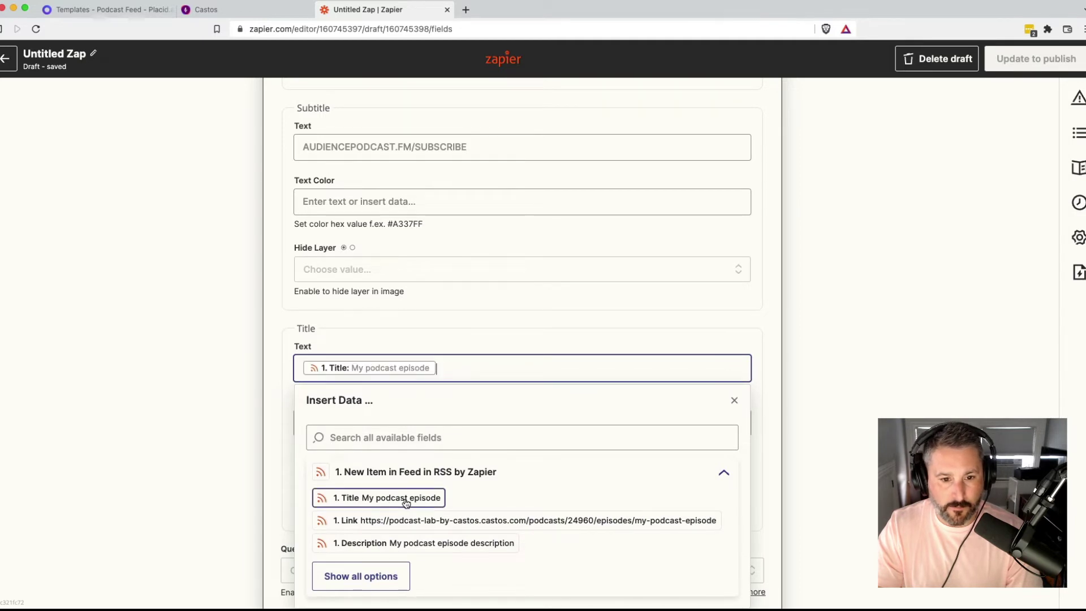
left_click(277, 419)
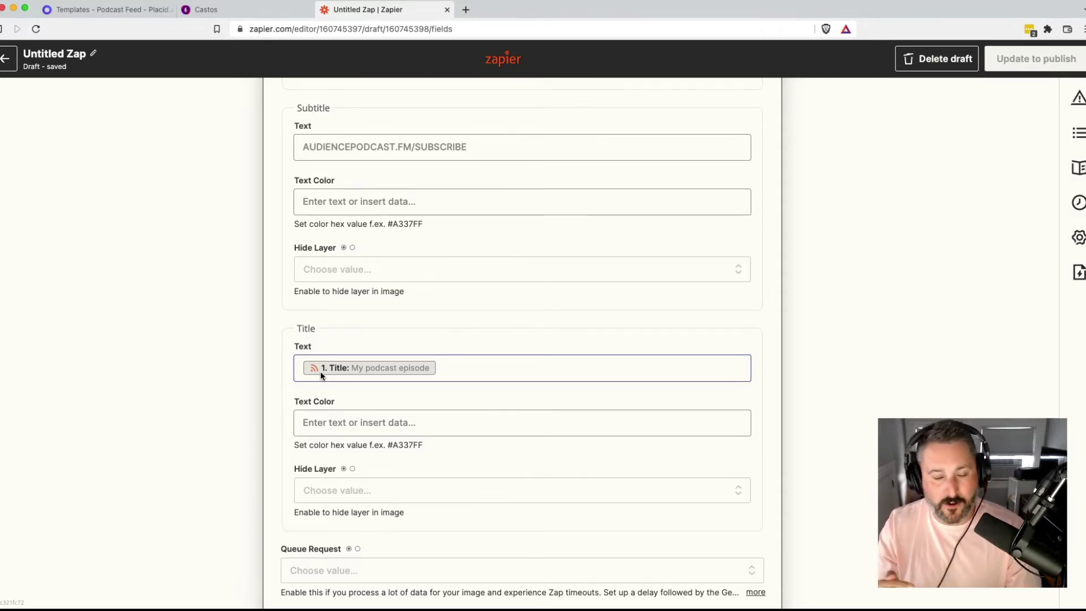
left_click(290, 435)
scroll(256, 430, "down", 5)
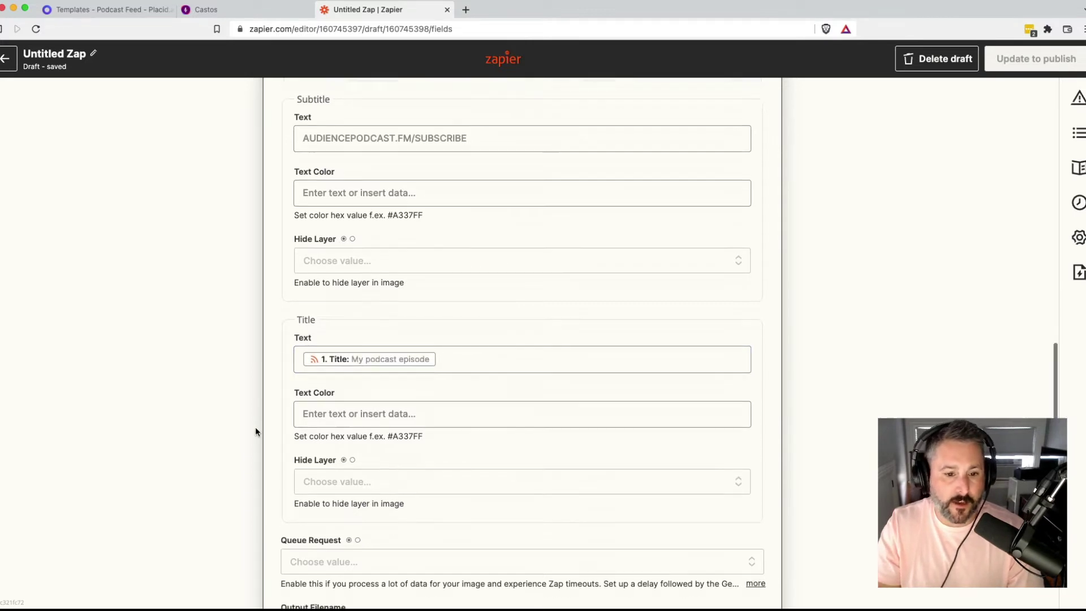
scroll(273, 337, "up", 6)
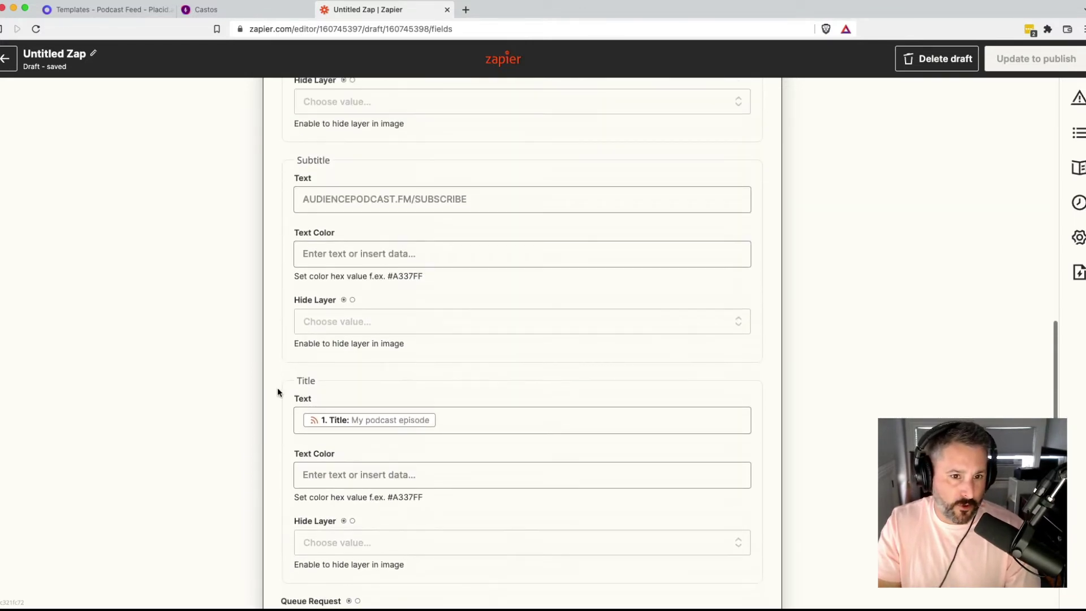
scroll(277, 390, "up", 2)
left_click(322, 376)
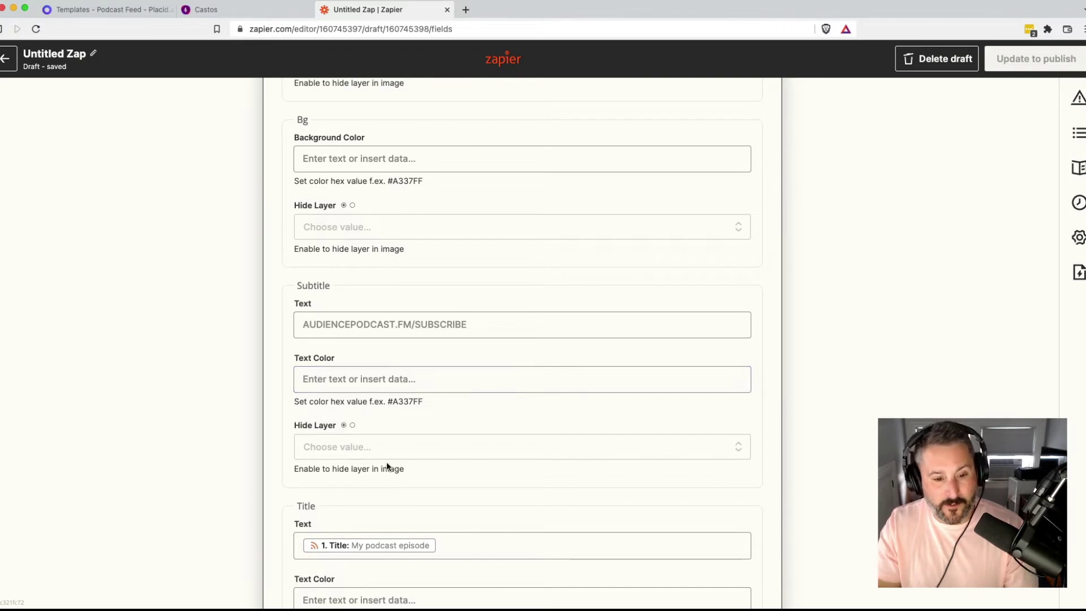
scroll(386, 461, "down", 6)
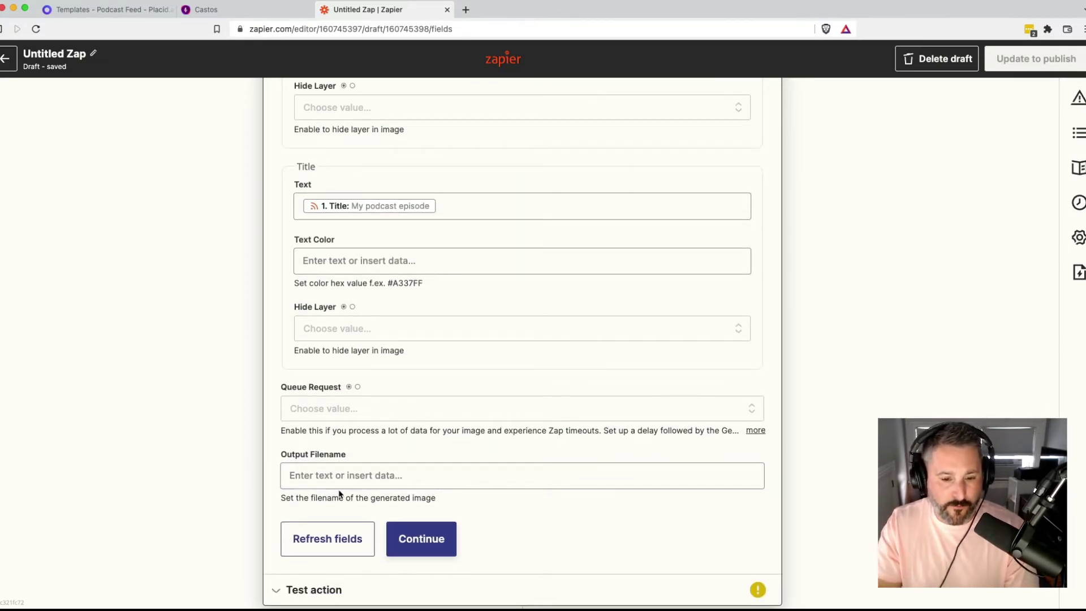
- Test the Create Image in Placid action by sending a test image
left_click(415, 541)
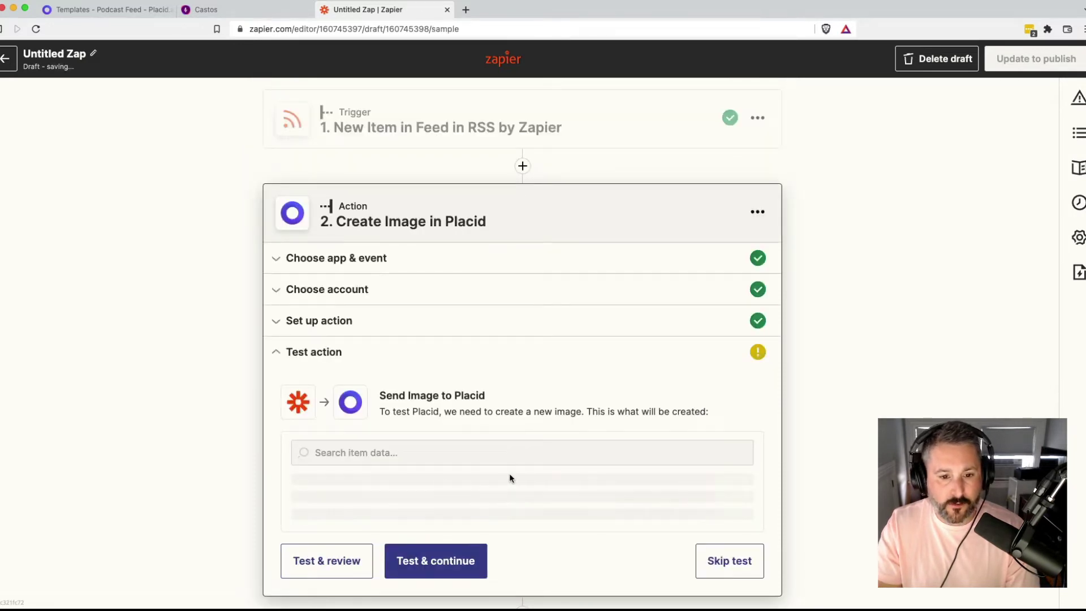
scroll(471, 563, "down", 4)
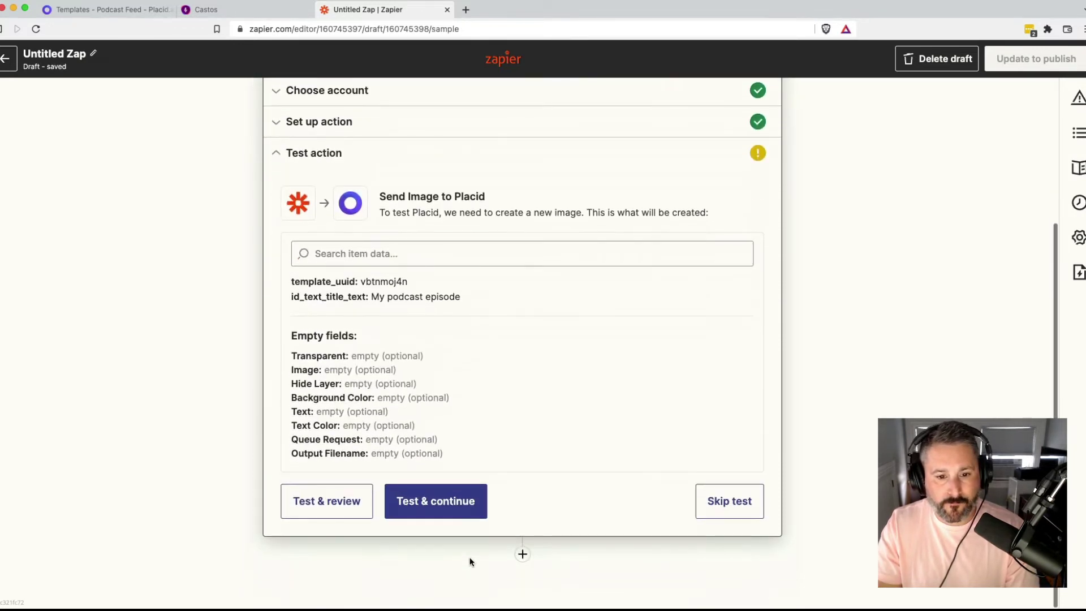
left_click(437, 507)
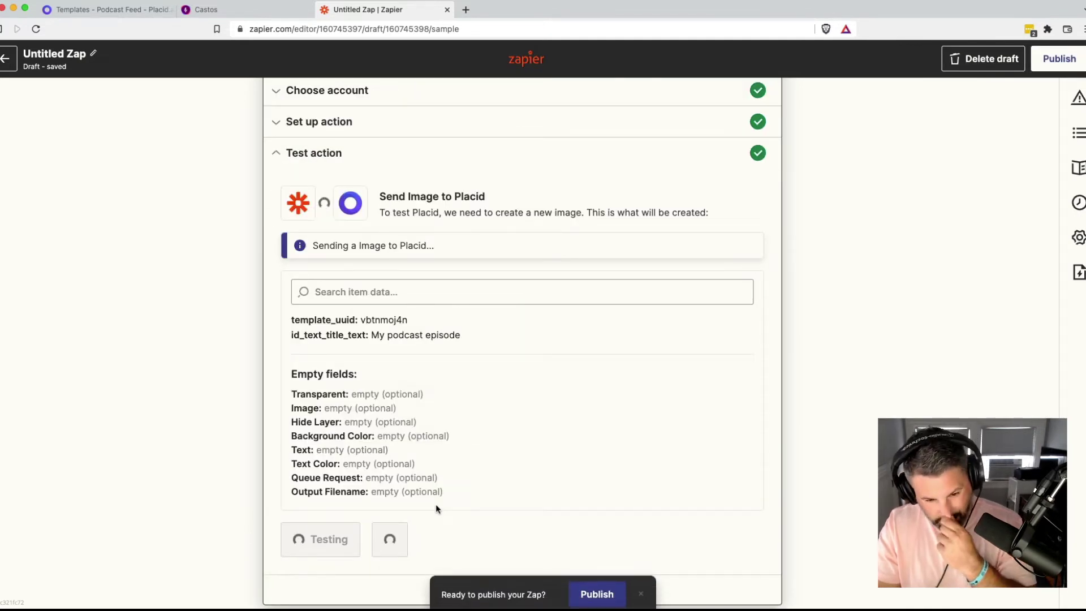
- Publish the zap with Publish & Turn On and dismiss the share-a-copy prompt
left_click(597, 593)
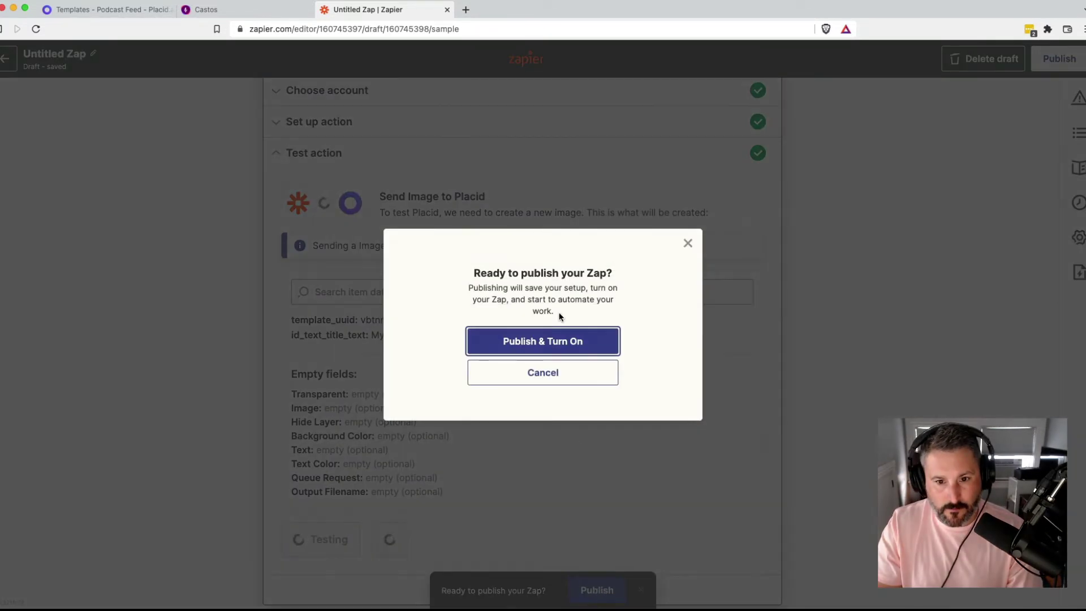
left_click(574, 343)
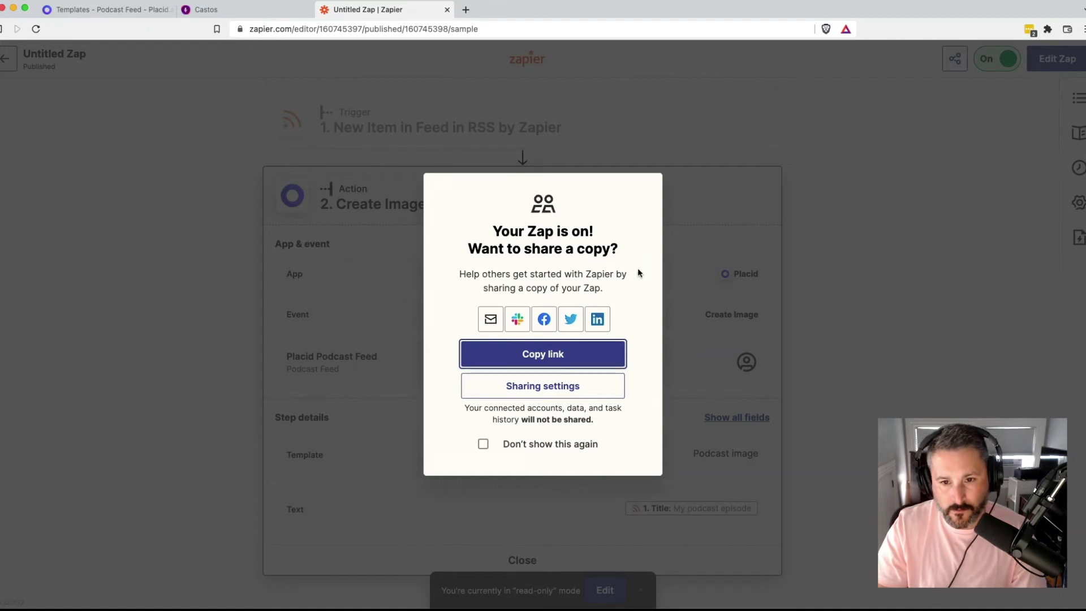
left_click(685, 243)
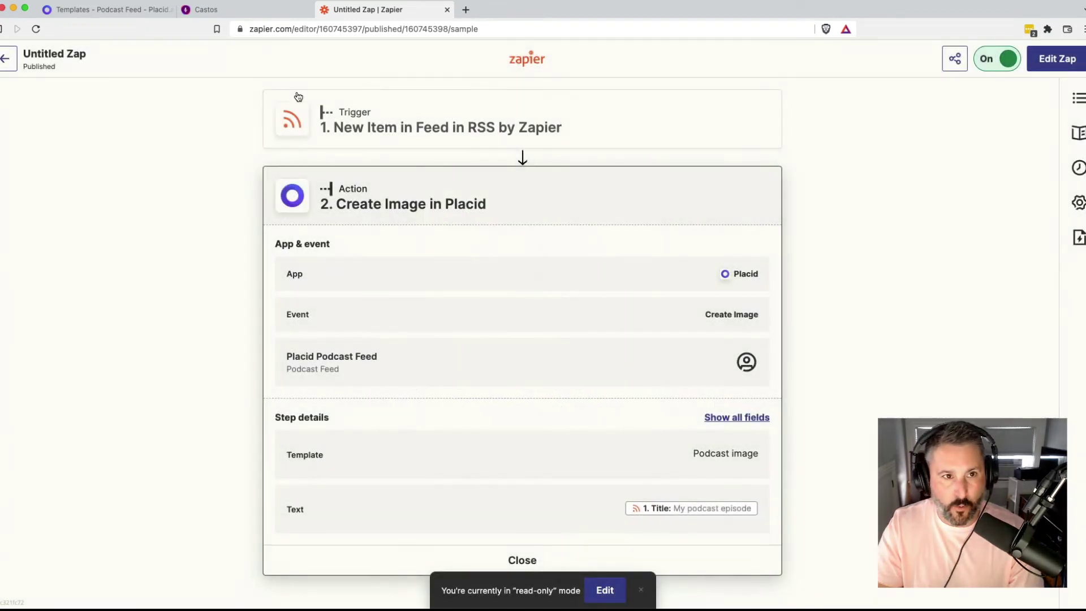
- Go to the podcast's episode list in Castos and start a new episode
left_click(249, 12)
scroll(365, 97, "up", 4)
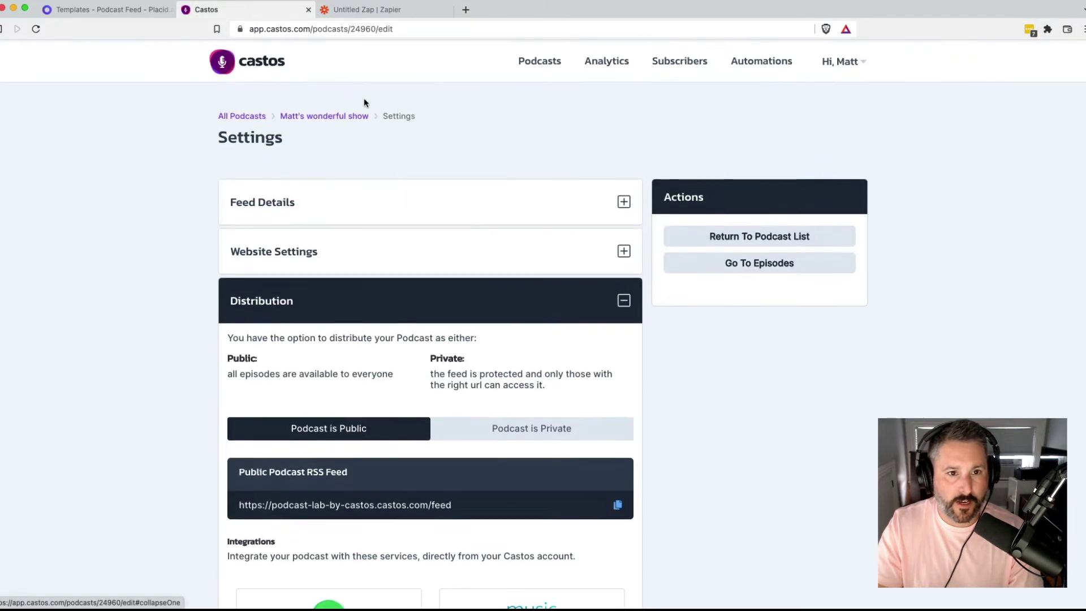
left_click(337, 115)
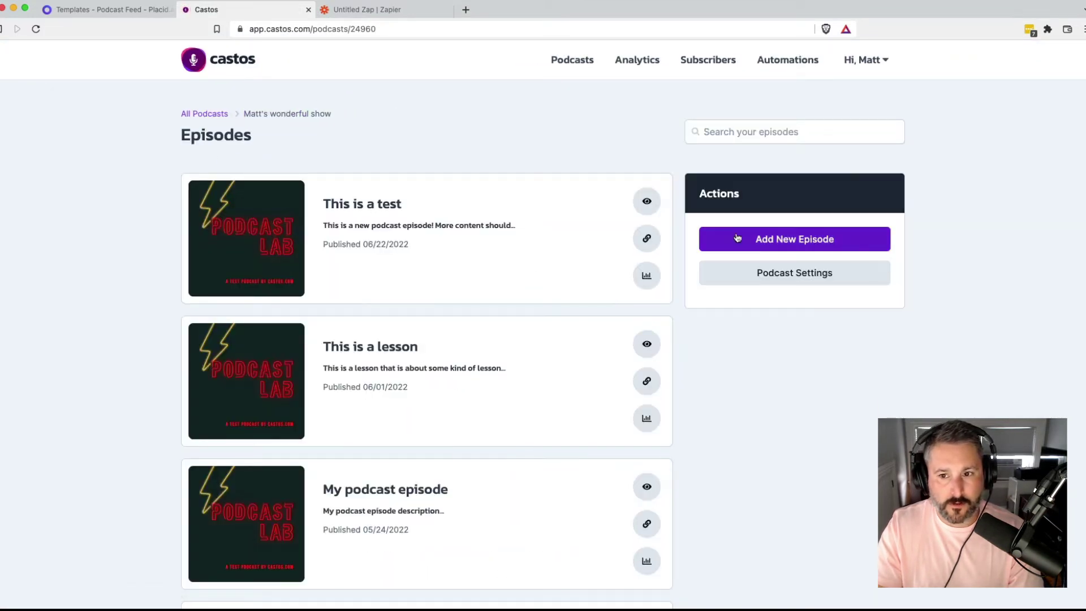
left_click(757, 238)
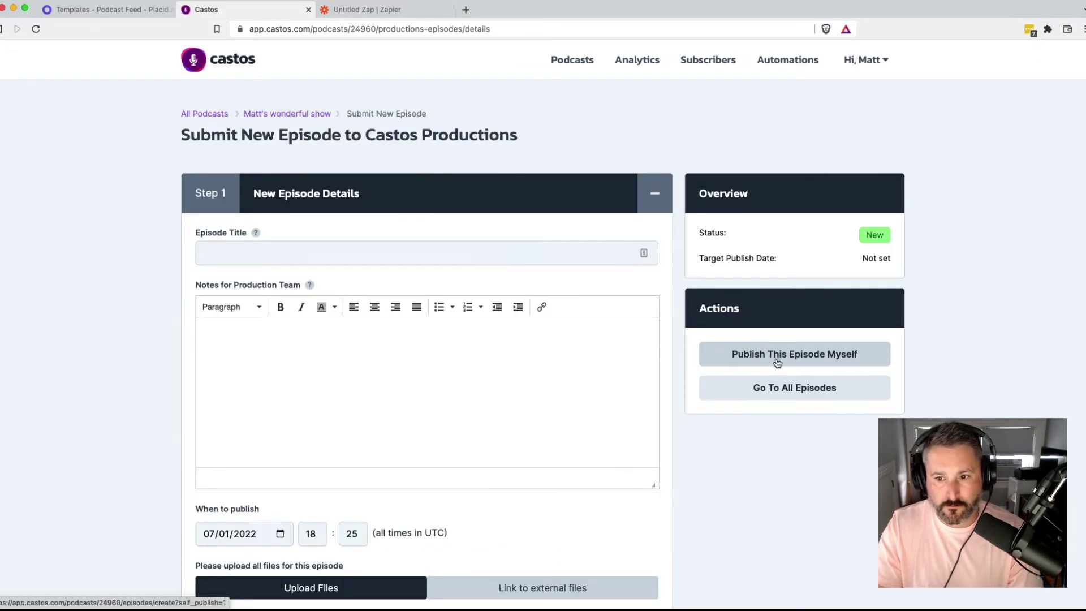
- Give the episode its YouTube demo title and description 'This is a test', then open Upload Files
left_click(326, 255)
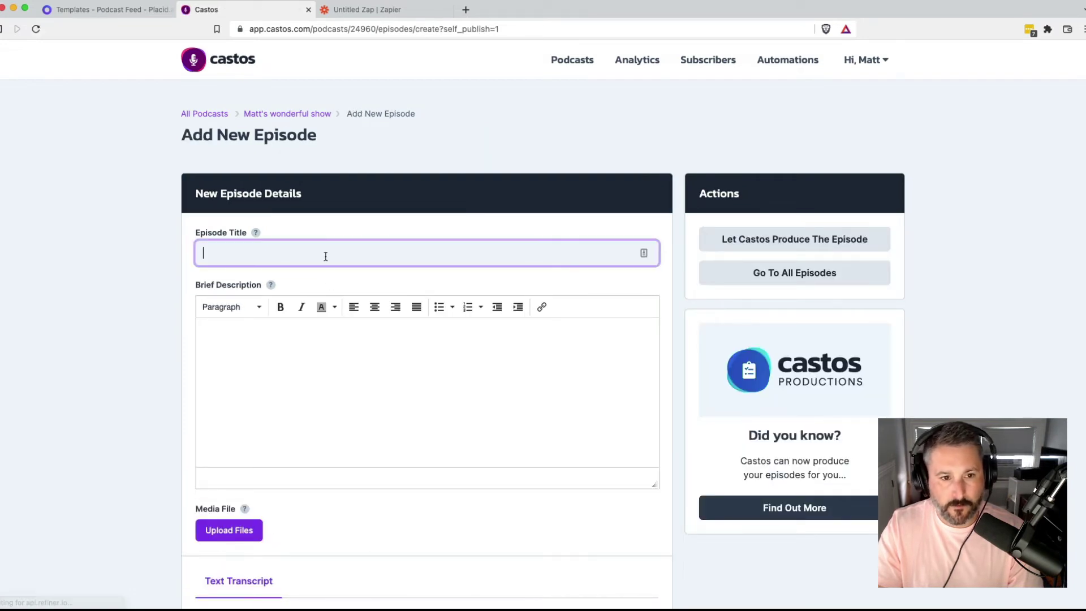
type("Matt's")
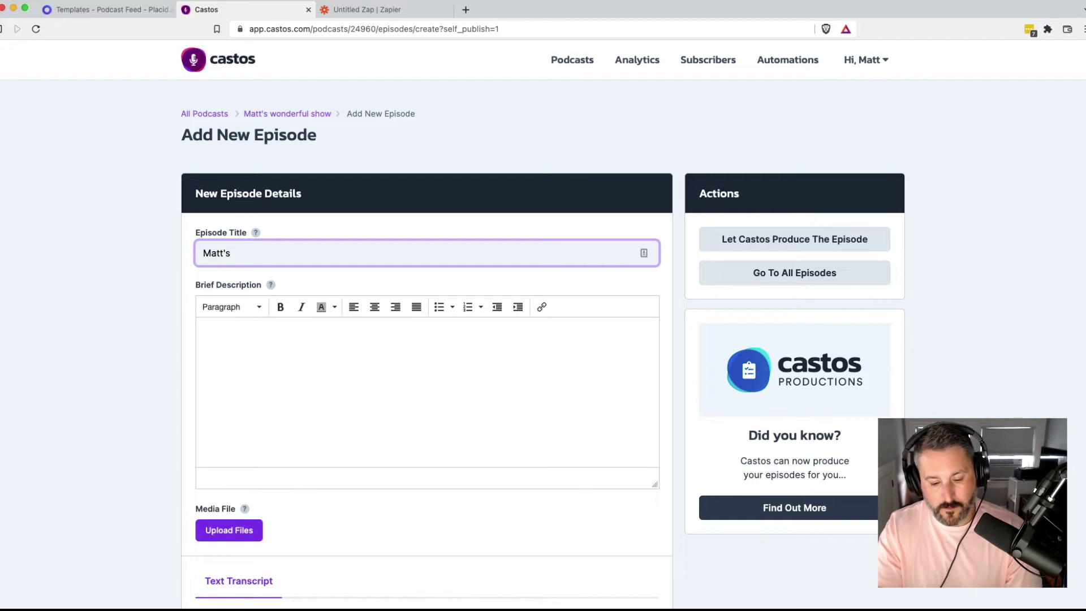
type(" YouTube de")
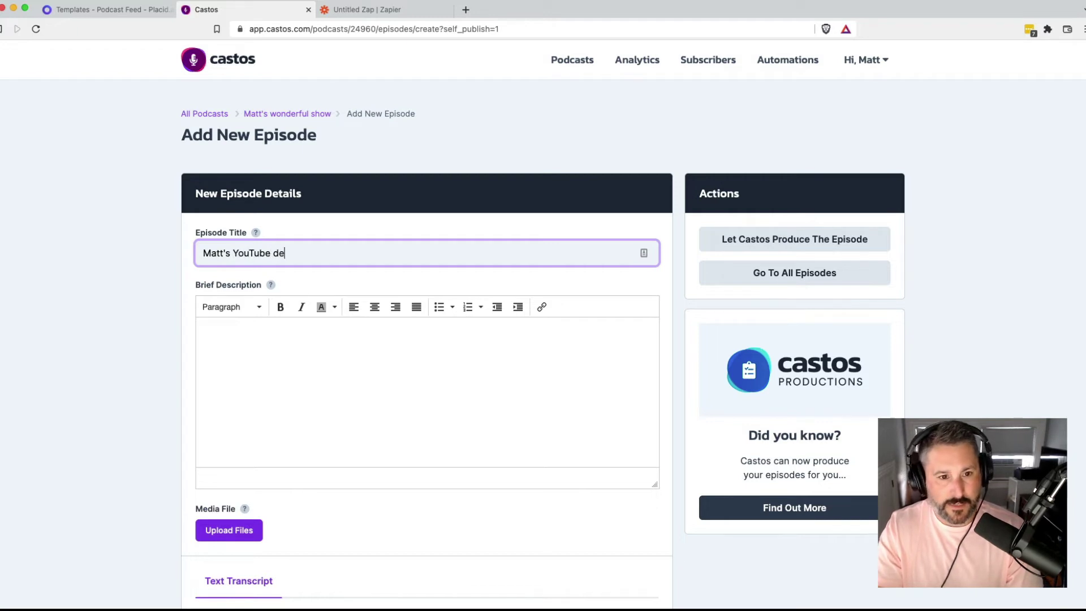
type("mo!")
left_click(313, 358)
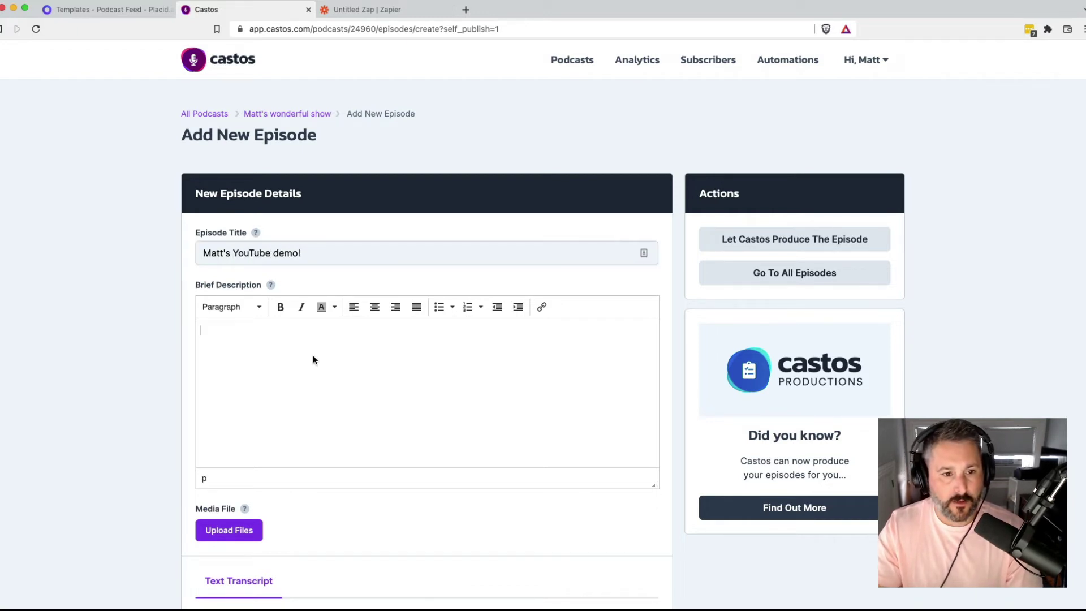
type("This is a test")
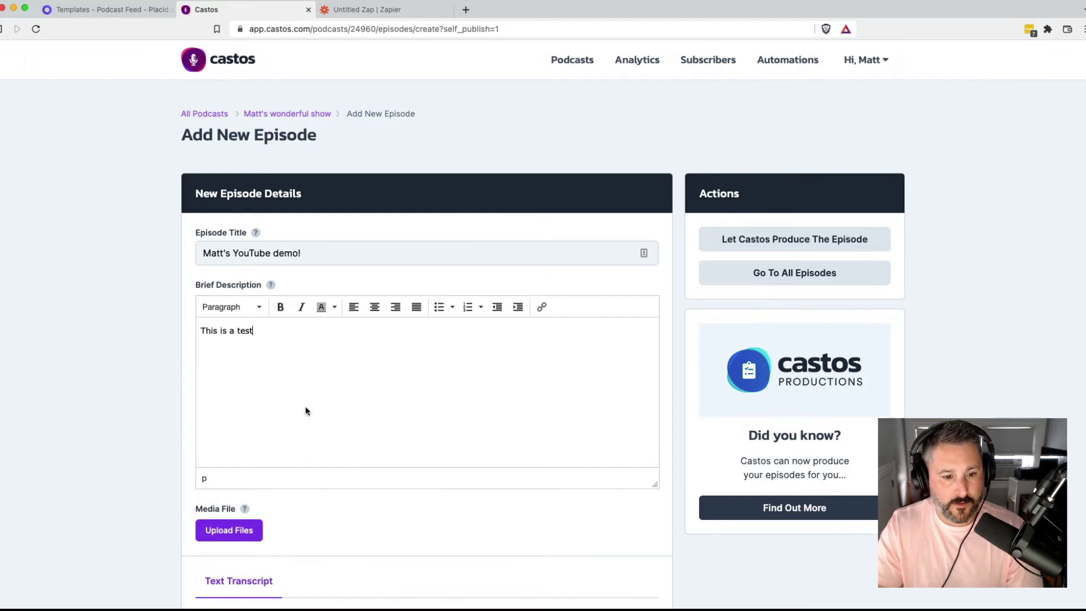
left_click(249, 531)
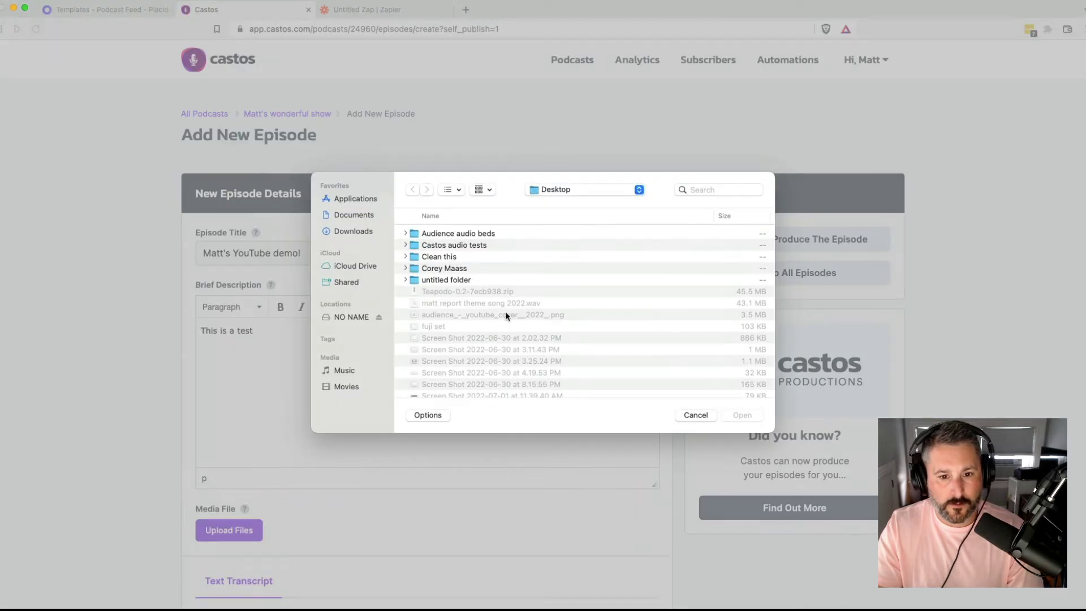
- Attach the mp3 file as the episode's media
scroll(505, 313, "down", 3)
double_click(610, 363)
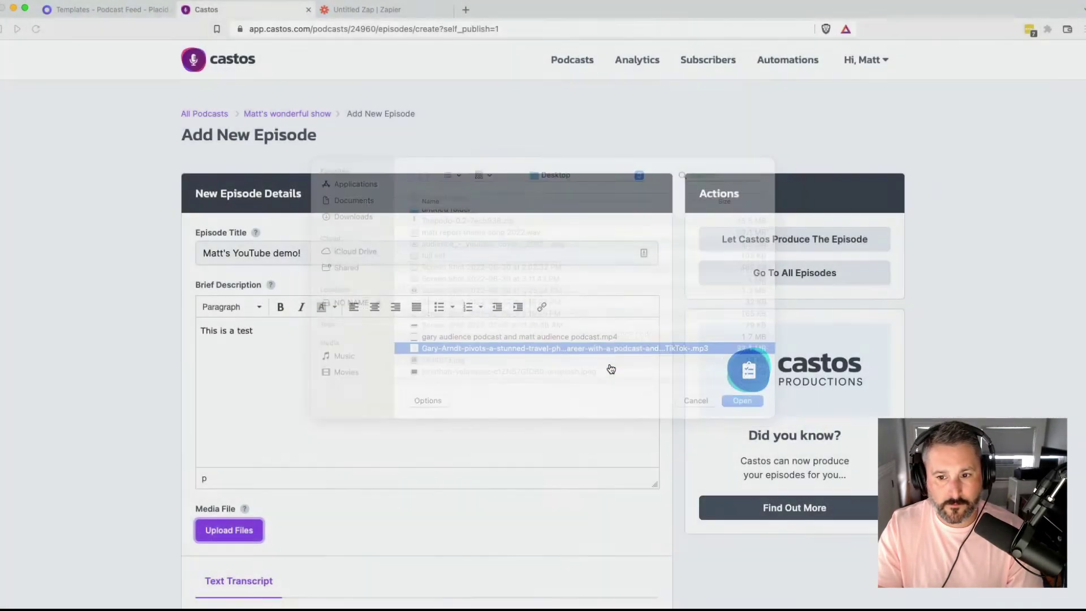
scroll(438, 406, "down", 10)
scroll(271, 485, "down", 3)
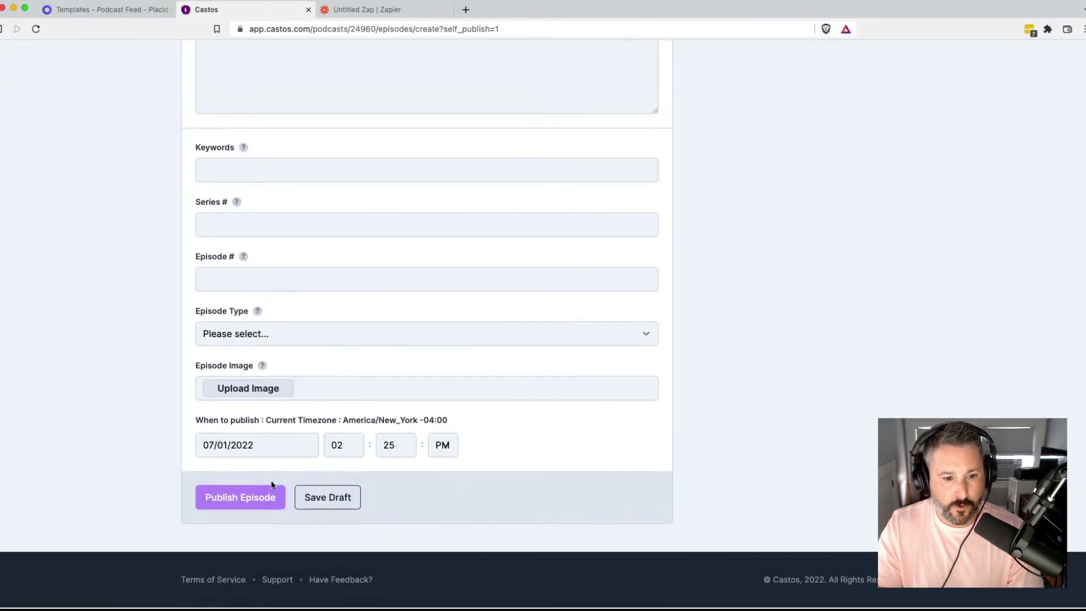
scroll(272, 430, "up", 10)
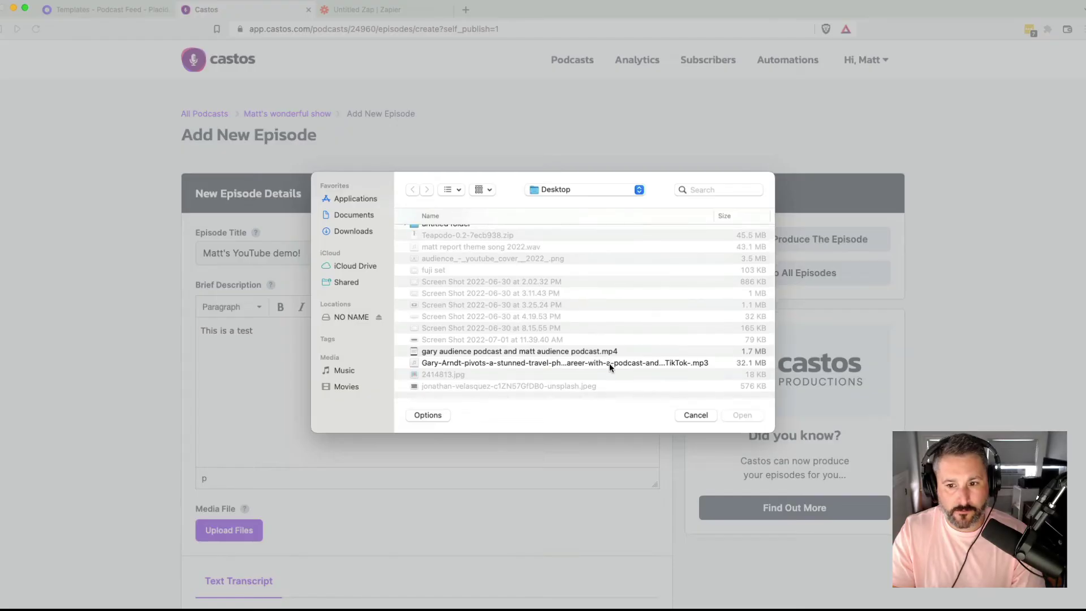
double_click(610, 363)
- Publish the episode so it tops the list as published 07/01/2022
scroll(438, 406, "down", 6)
scroll(438, 406, "down", 6)
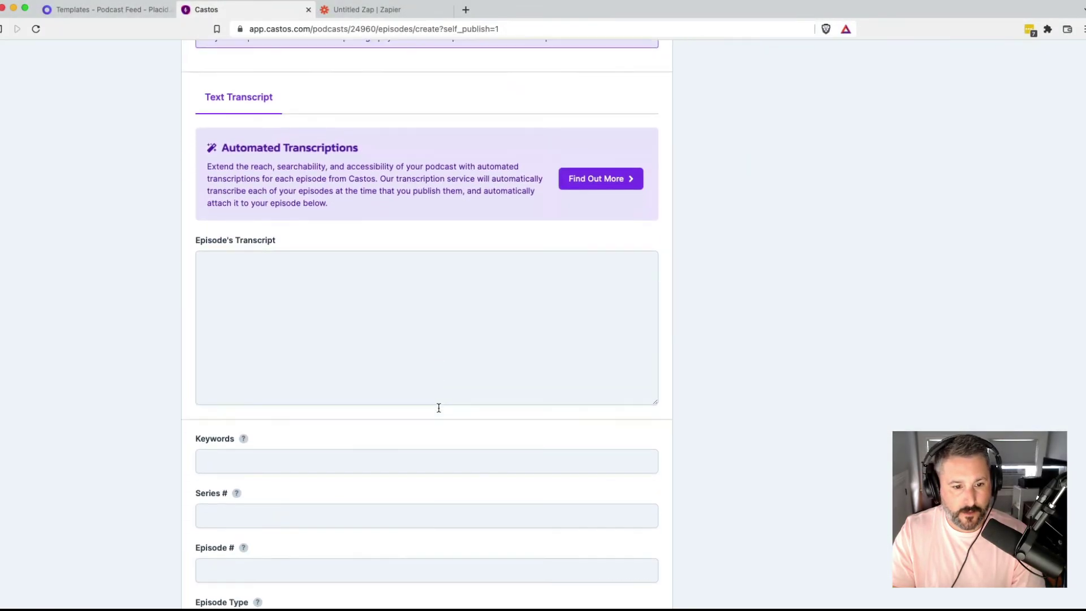
scroll(268, 487, "up", 1)
scroll(271, 434, "up", 10)
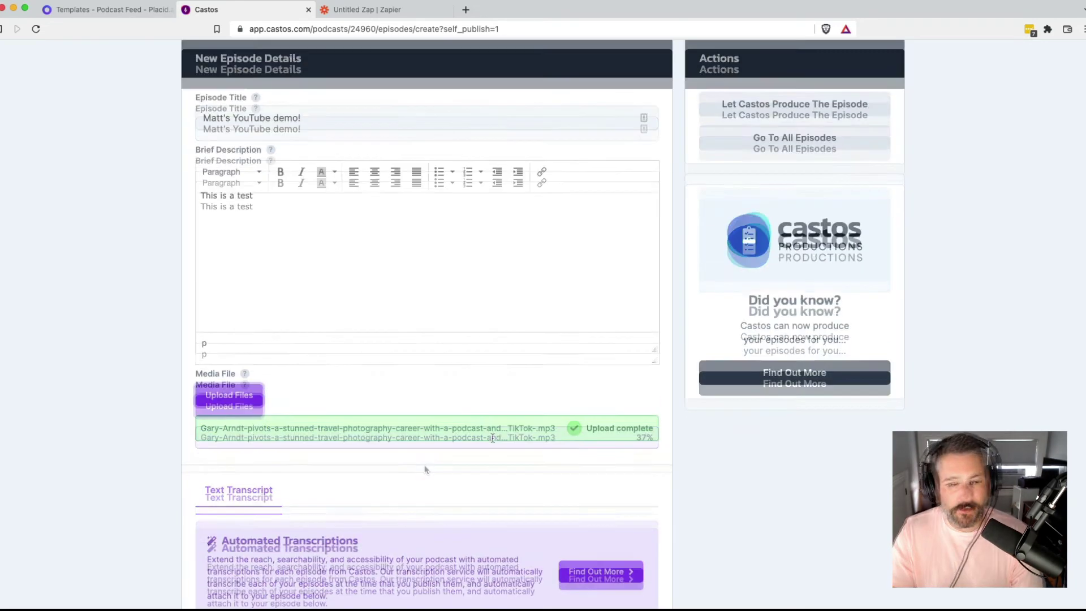
scroll(493, 439, "down", 10)
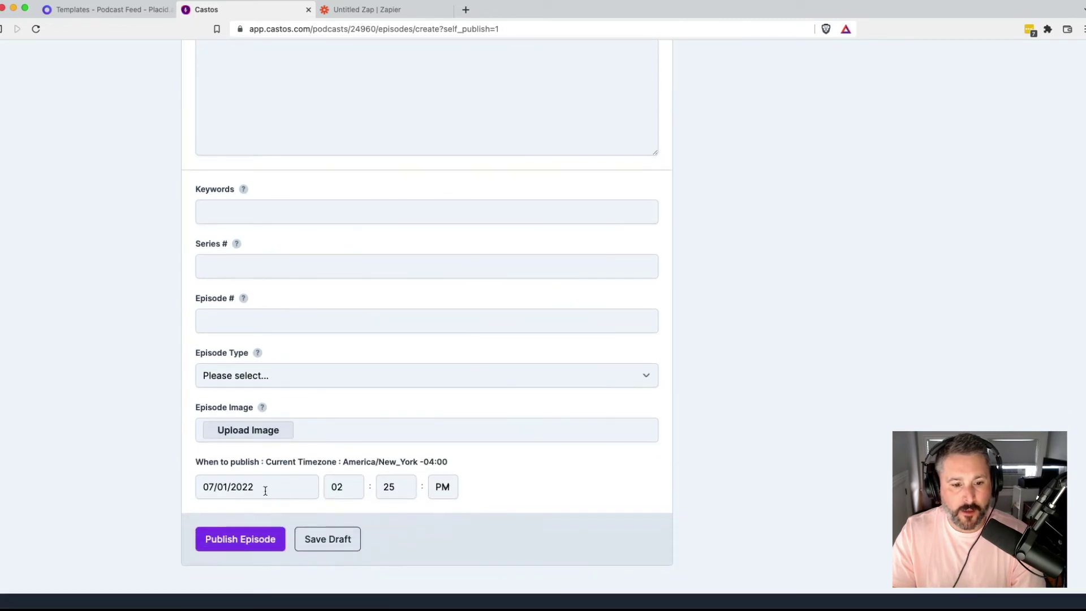
left_click(254, 548)
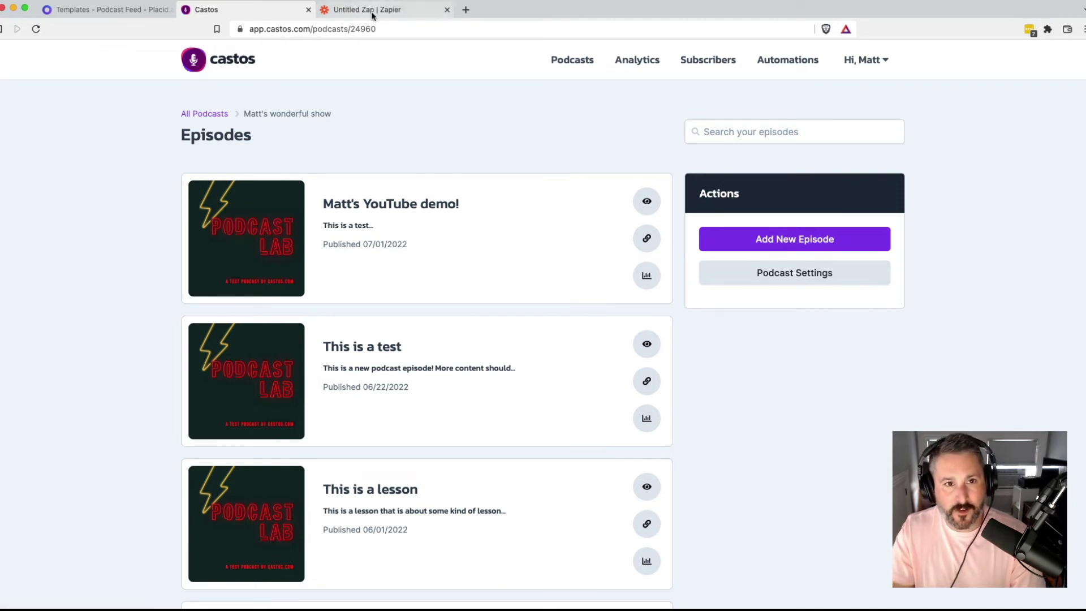
left_click(391, 10)
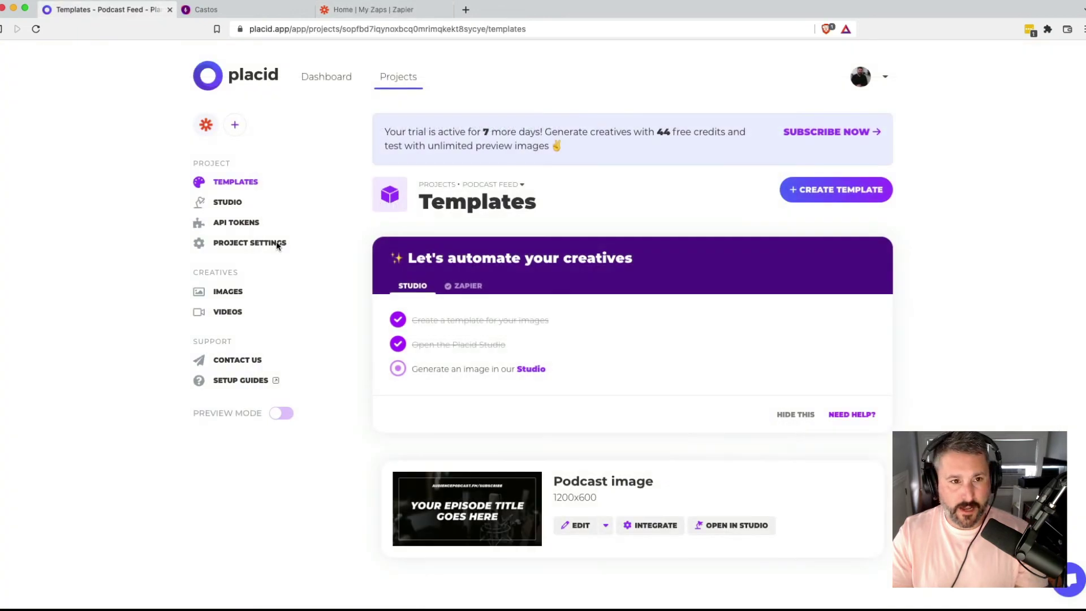
- From Placid's Images list, open the newest image, titled MATT'S YOUTUBE DEMO!, in its own tab
left_click(228, 292)
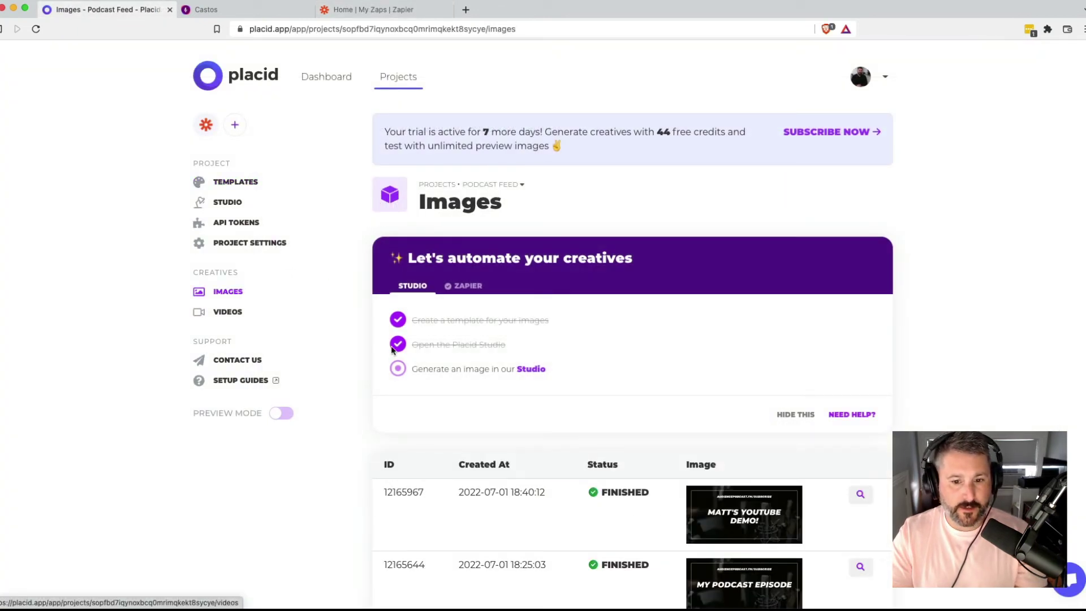
scroll(393, 351, "down", 3)
scroll(393, 351, "down", 1)
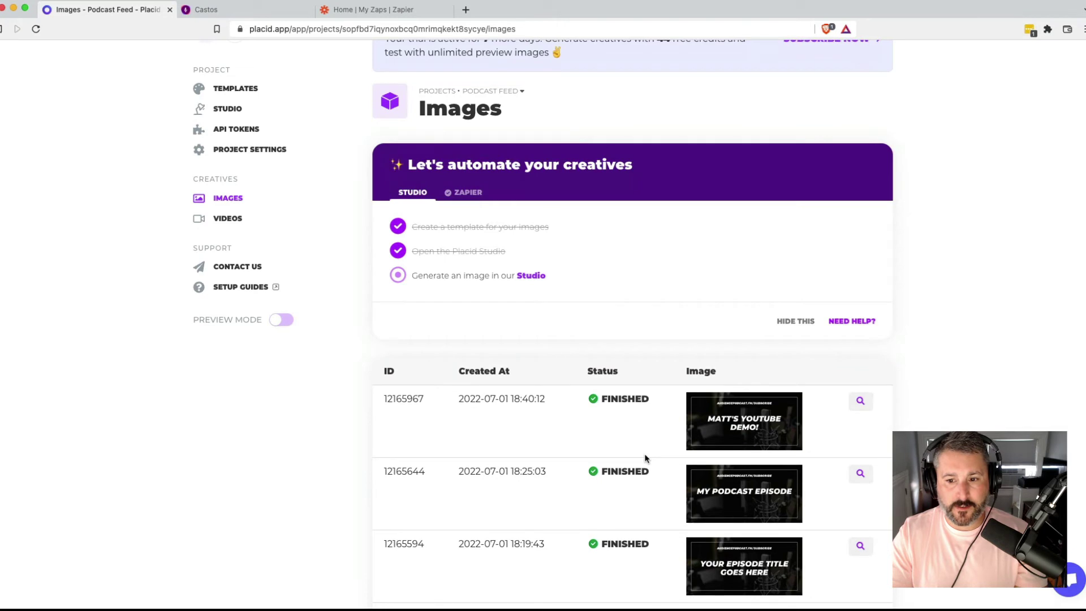
left_click(763, 430)
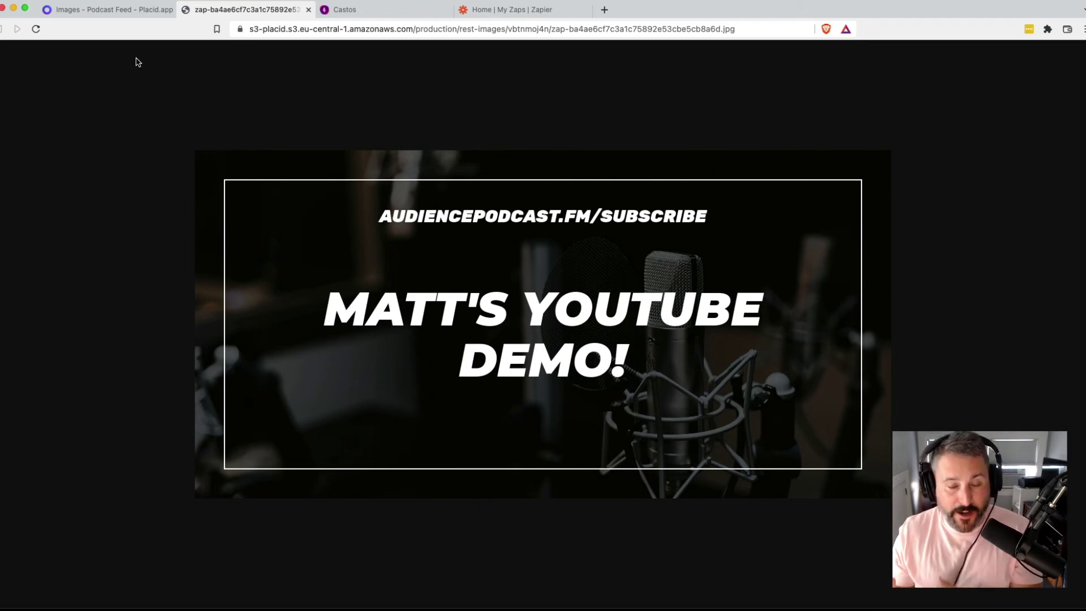
- Return to Placid's Podcast Feed images list, then switch to Zapier's My Zaps home page
left_click(131, 13)
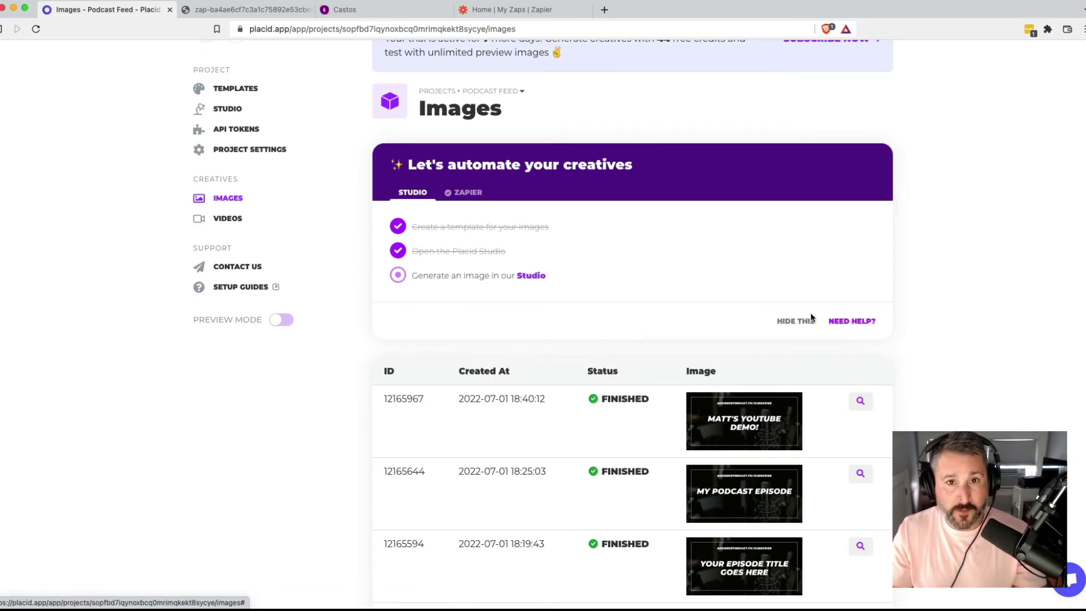
left_click(558, 10)
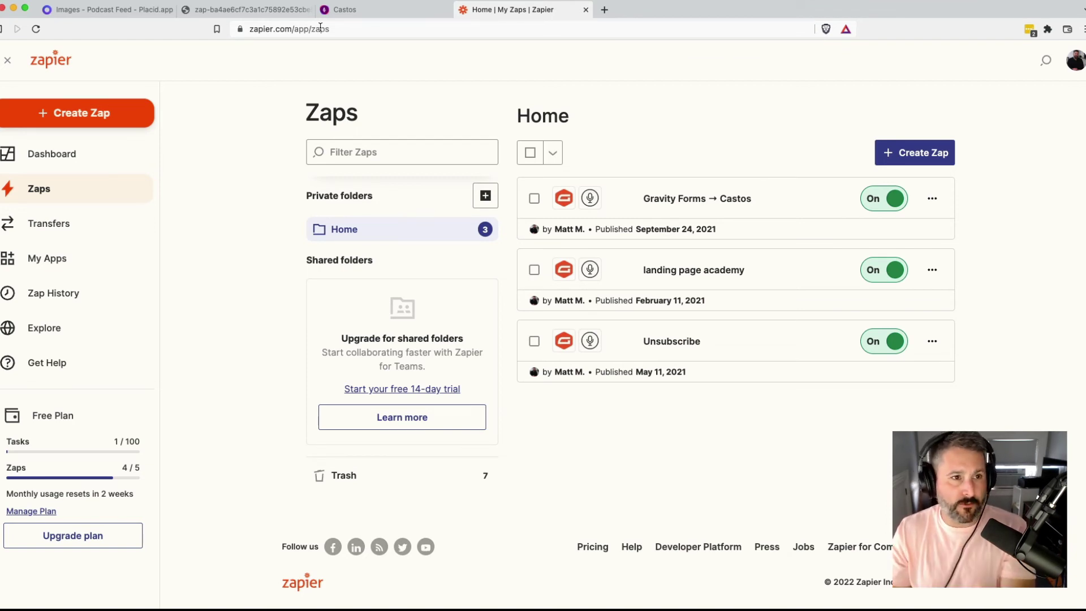
- Switch back to Placid's Images - Podcast Feed page, with MATT'S YOUTUBE DEMO! listed newest
left_click(117, 12)
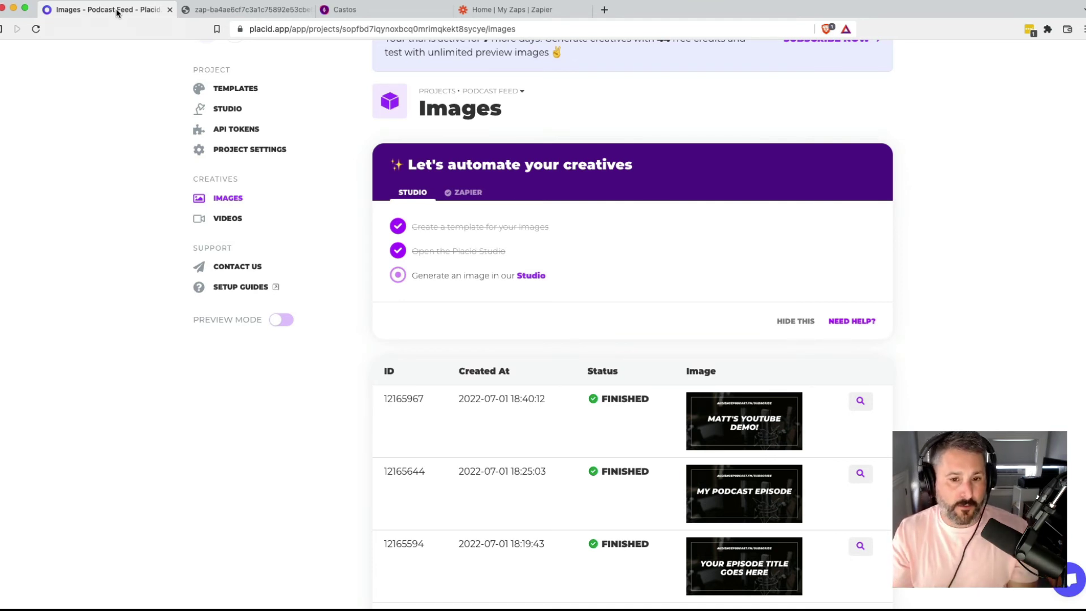
scroll(589, 157, "up", 3)
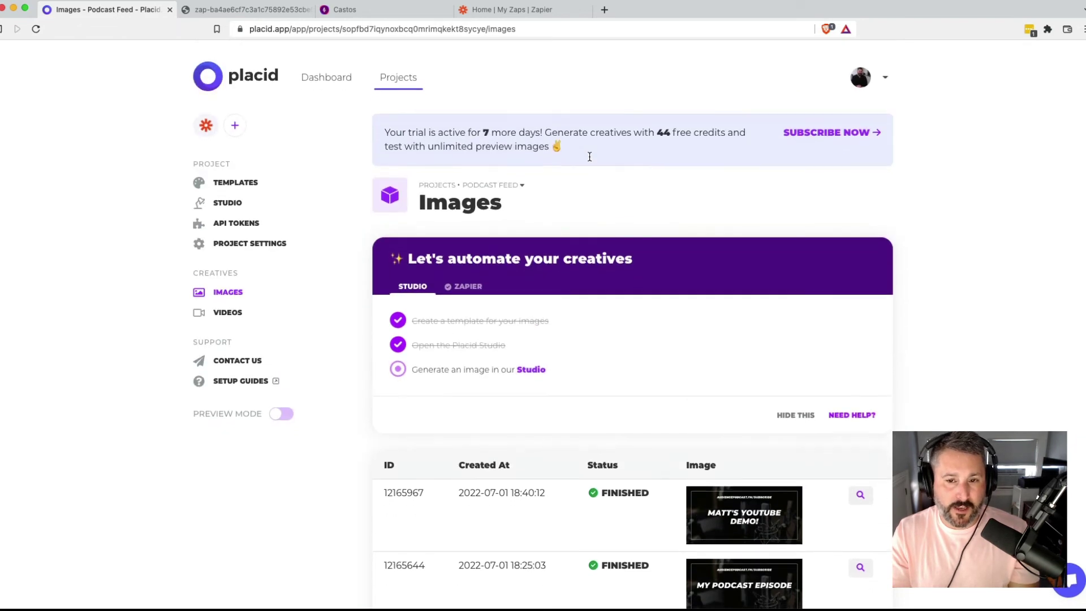
scroll(649, 242, "down", 2)
scroll(649, 242, "up", 2)
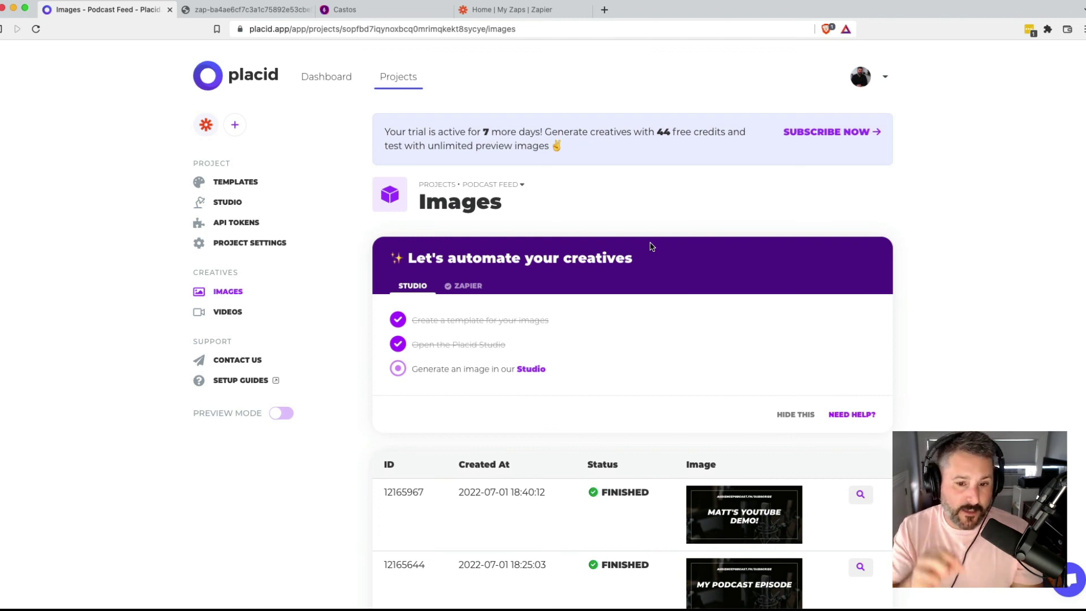
scroll(665, 354, "down", 2)
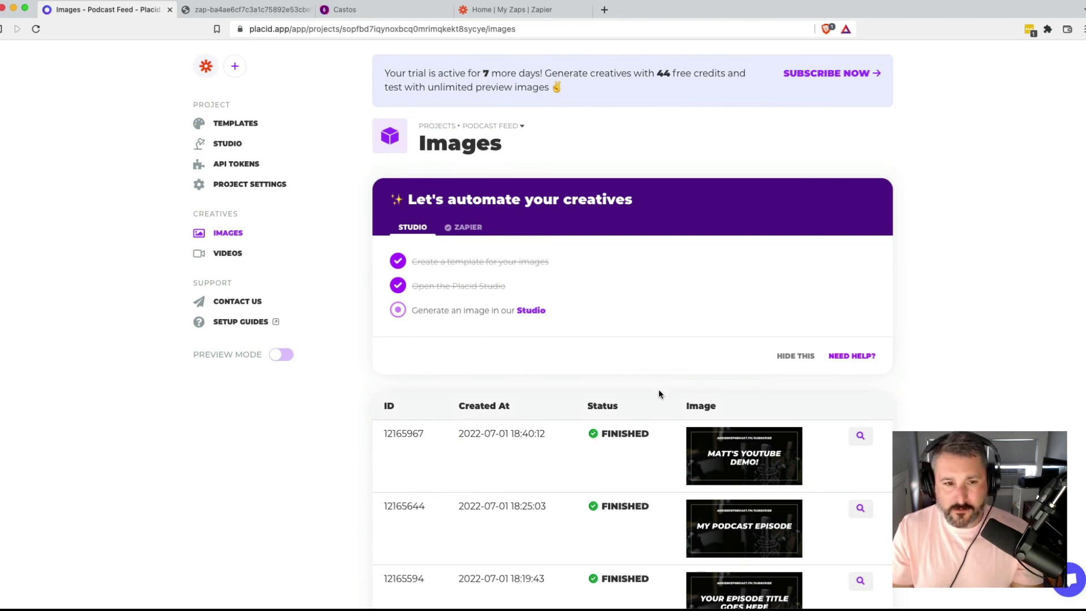
scroll(658, 391, "up", 2)
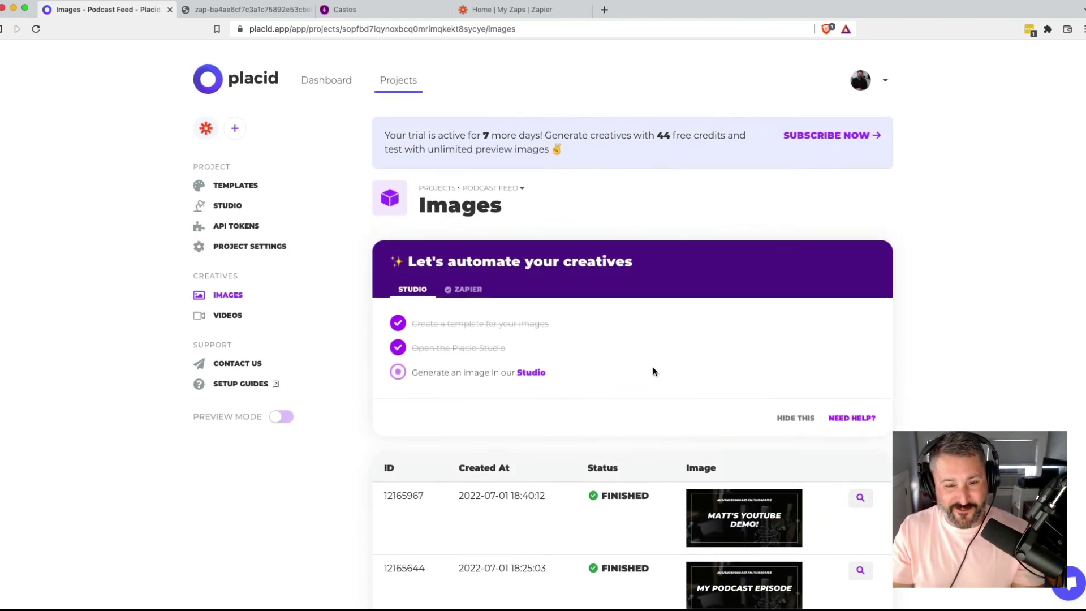